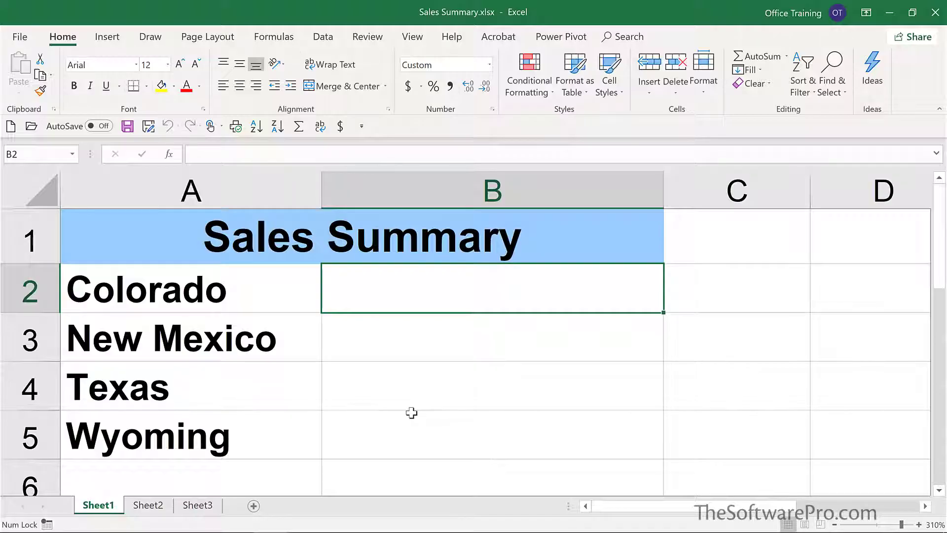
- Link the Colorado total in B2 to cell I7 on Sheet1 of Colorado.xlsx and review the resulting formula
{"action": "type", "text": "="}
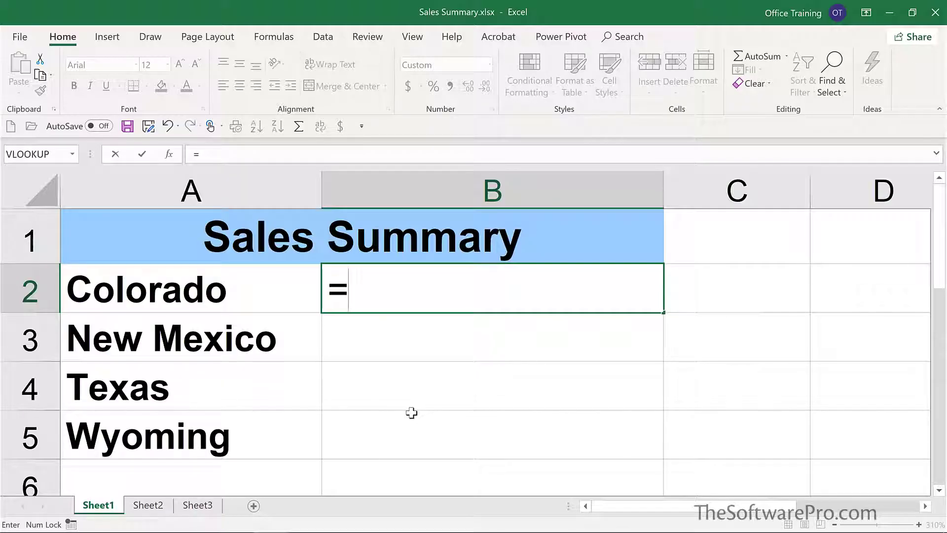
{"action": "left_click", "coordinate": [418, 40]}
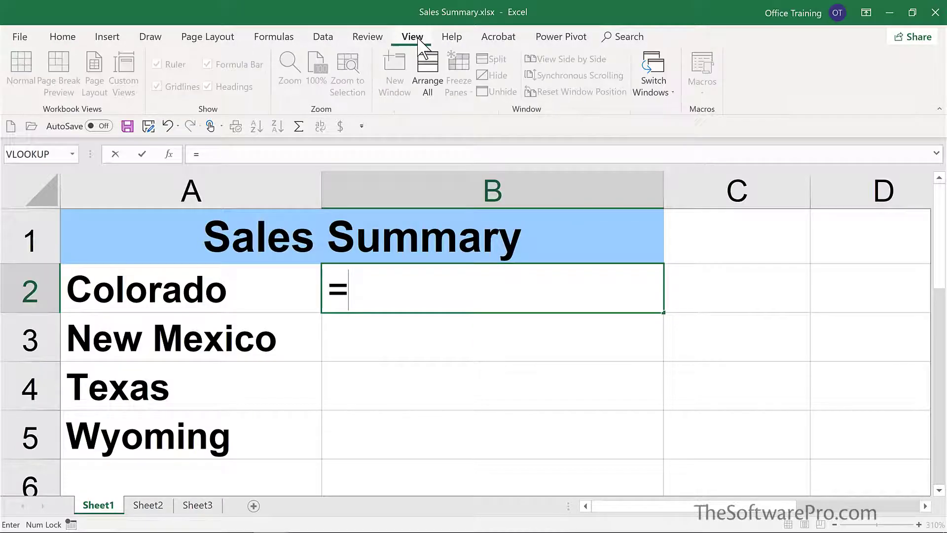
{"action": "left_click", "coordinate": [657, 96]}
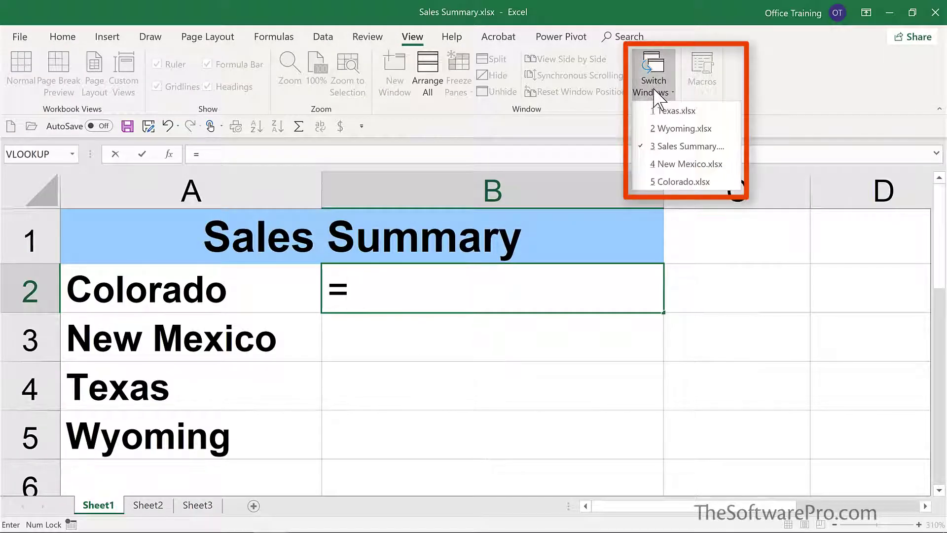
{"action": "left_click", "coordinate": [683, 183]}
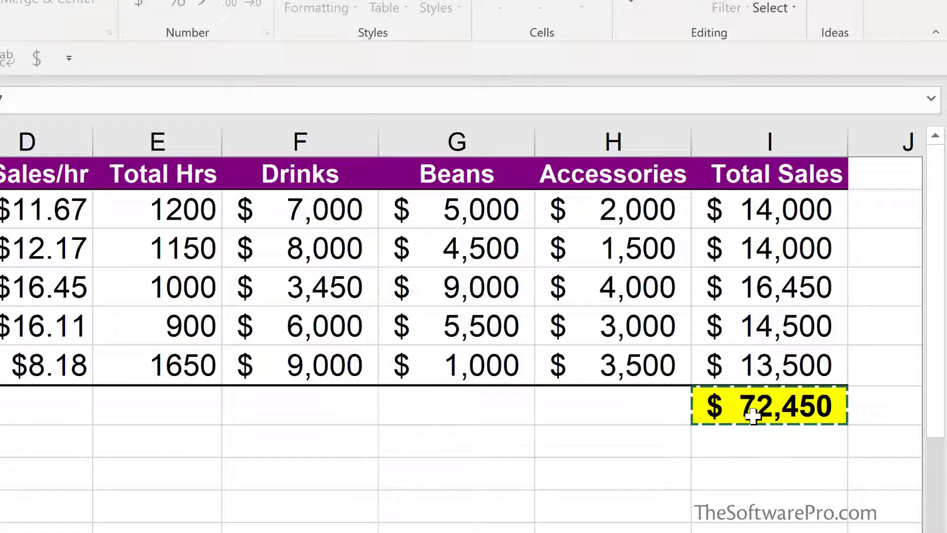
{"action": "key", "text": "ctrl+Tab"}
{"action": "type", "text": "$ 72,450"}
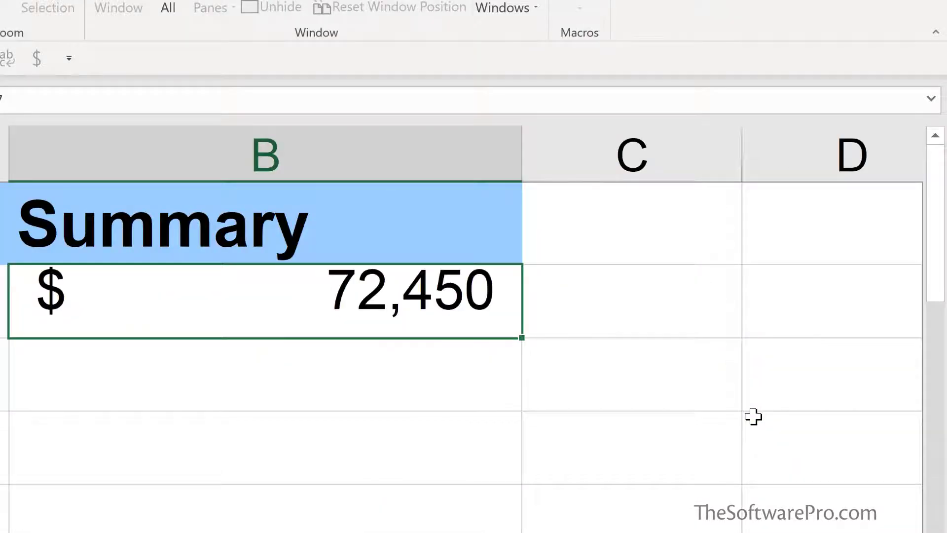
{"action": "key", "text": "Down"}
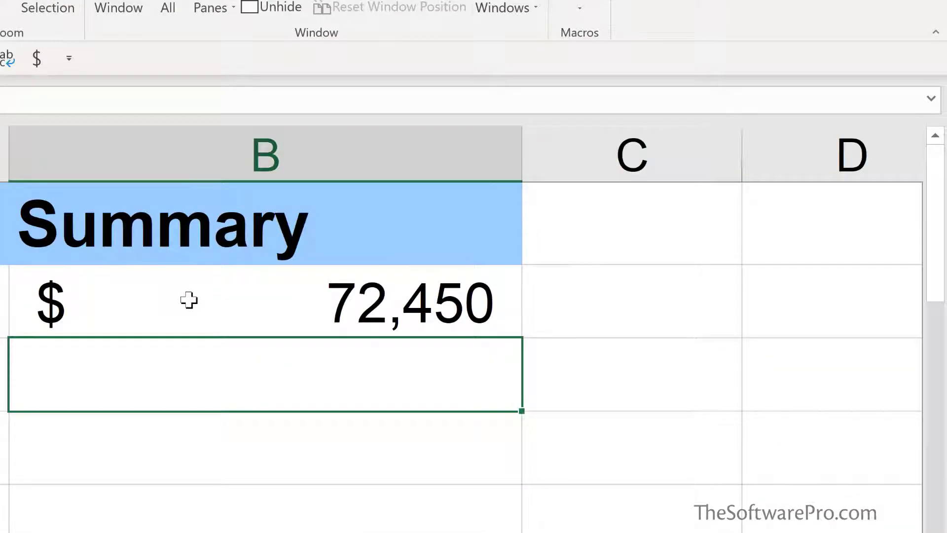
{"action": "double_click", "coordinate": [189, 299]}
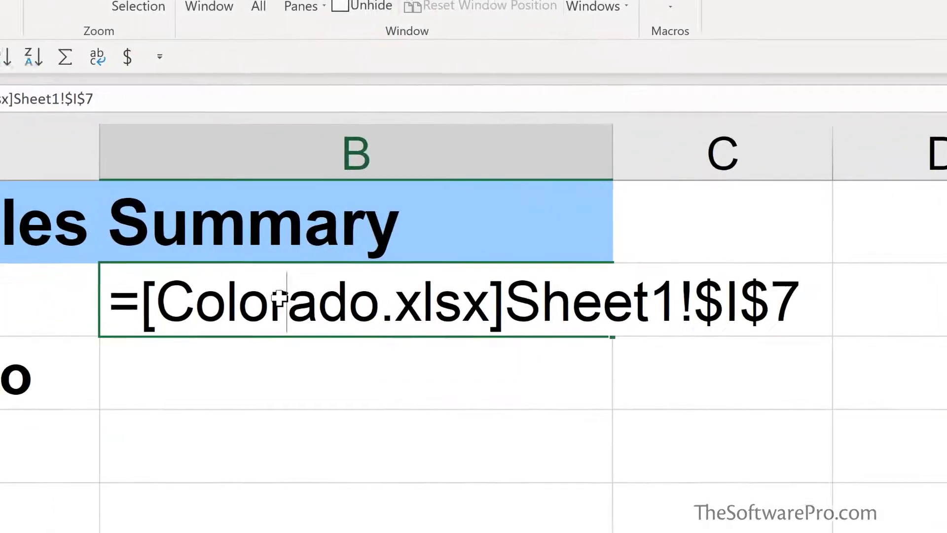
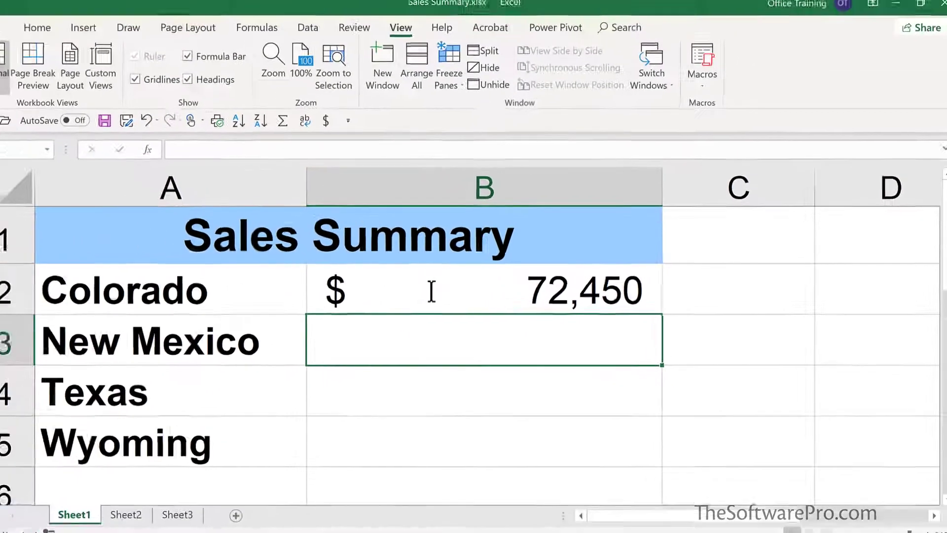
- Link the New Mexico total in B3 to cell I7 on Sheet1 of New Mexico.xlsx and review its formula
{"action": "type", "text": "="}
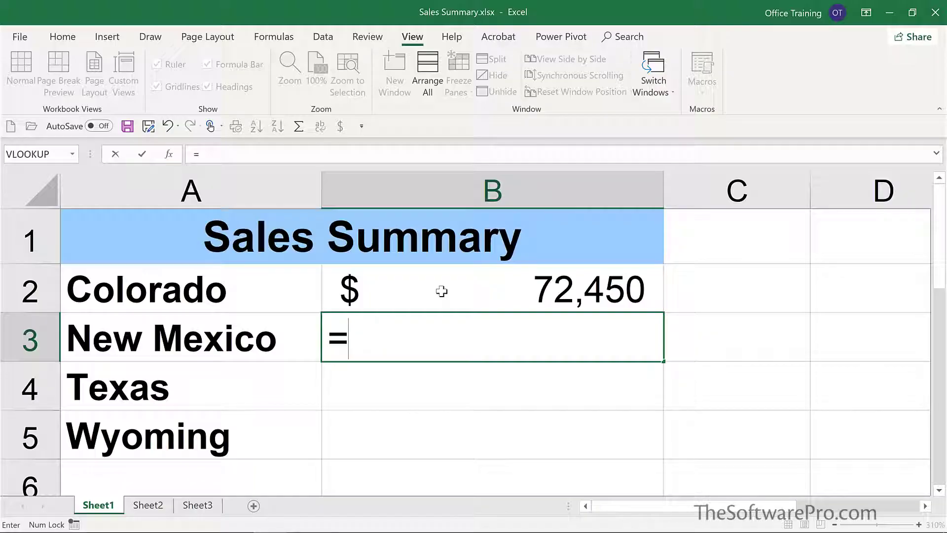
{"action": "left_click", "coordinate": [659, 94]}
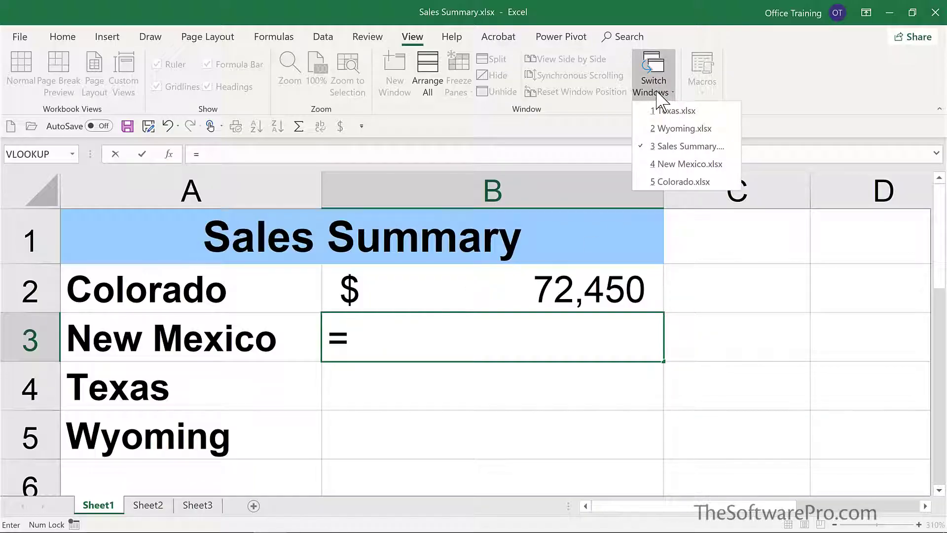
{"action": "left_click", "coordinate": [677, 166]}
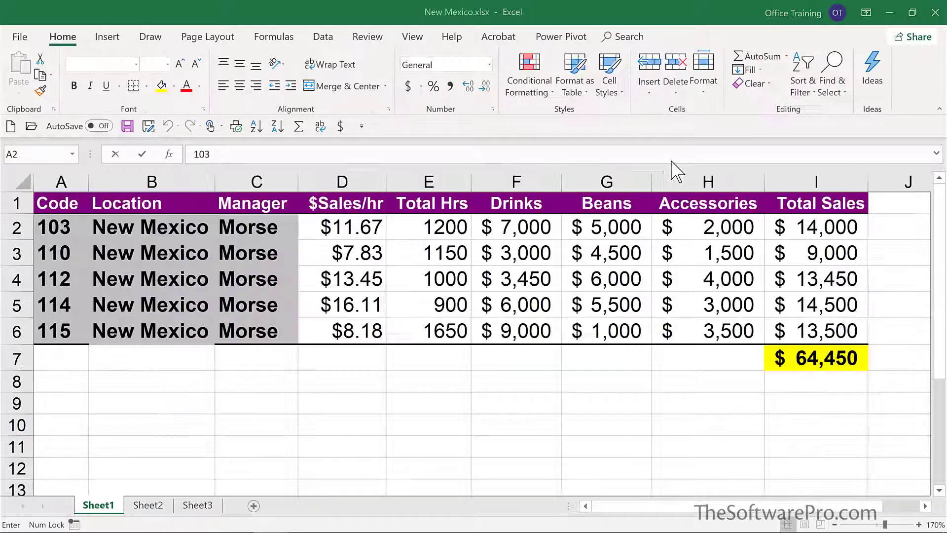
{"action": "left_click", "coordinate": [823, 361]}
{"action": "key", "text": "Return"}
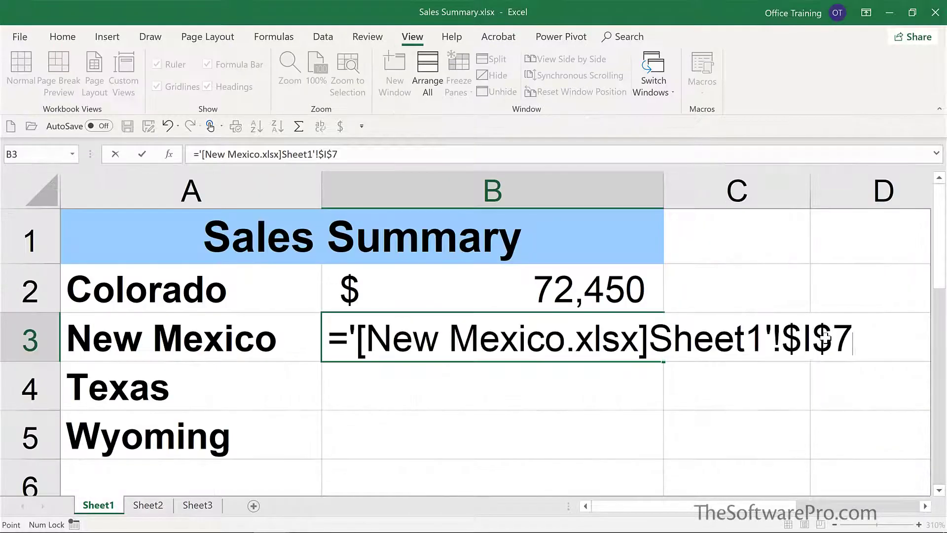
{"action": "key", "text": "Return"}
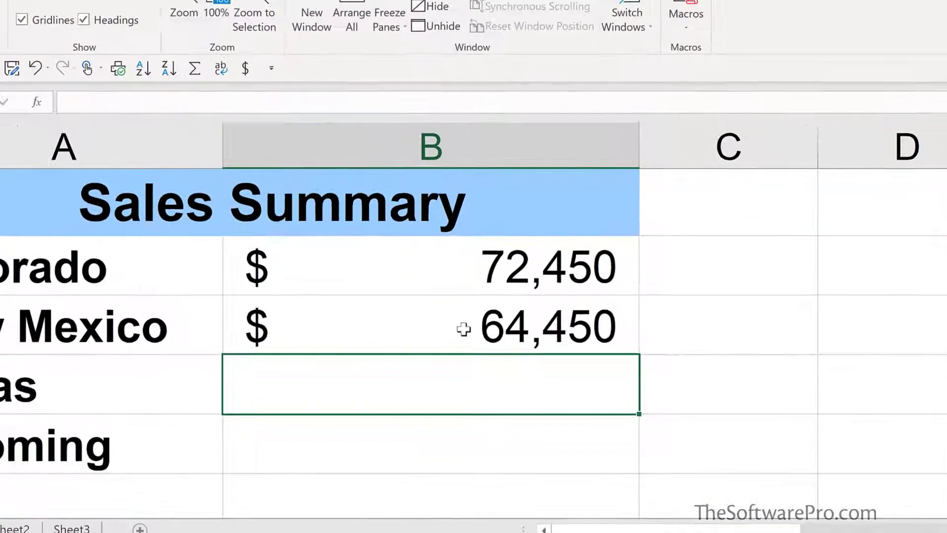
{"action": "double_click", "coordinate": [519, 340]}
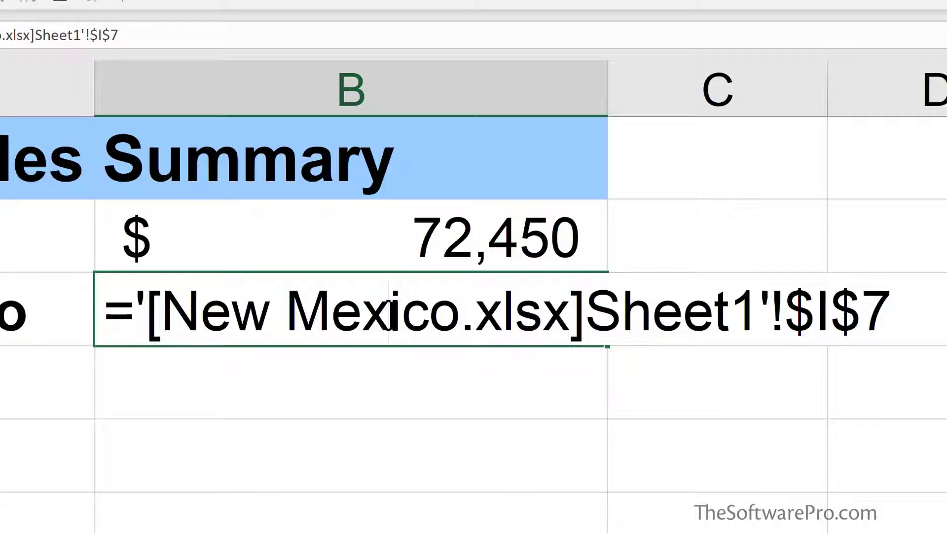
{"action": "key", "text": "Return"}
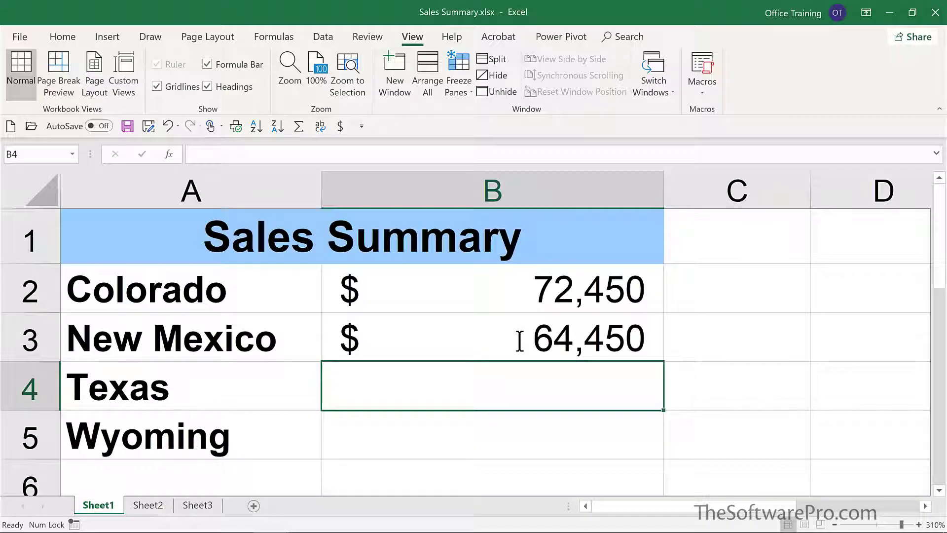
- Copy the sales total in I7 of Texas.xlsx and paste it as a link into B4 of Sales Summary.xlsx
{"action": "left_click", "coordinate": [657, 94]}
{"action": "left_click", "coordinate": [679, 111]}
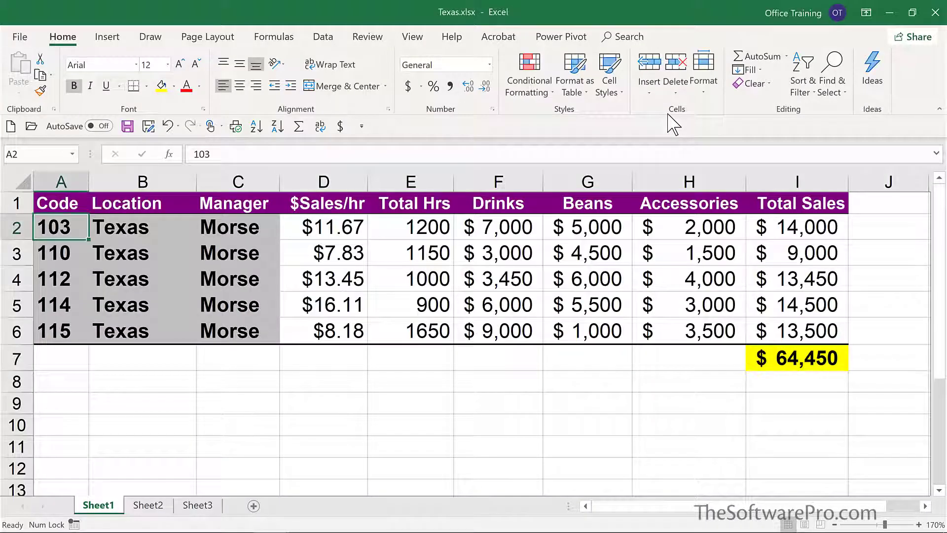
{"action": "left_click", "coordinate": [804, 349]}
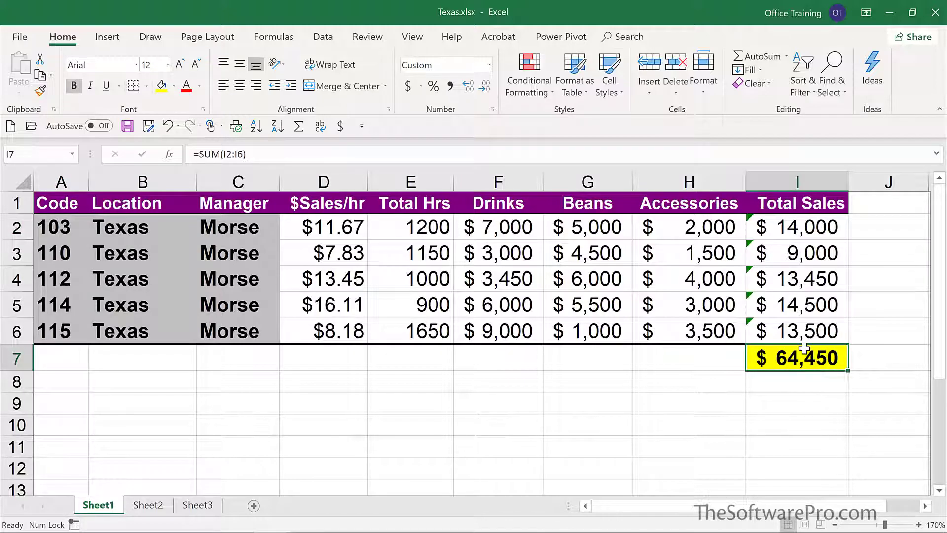
{"action": "key", "text": "ctrl+c"}
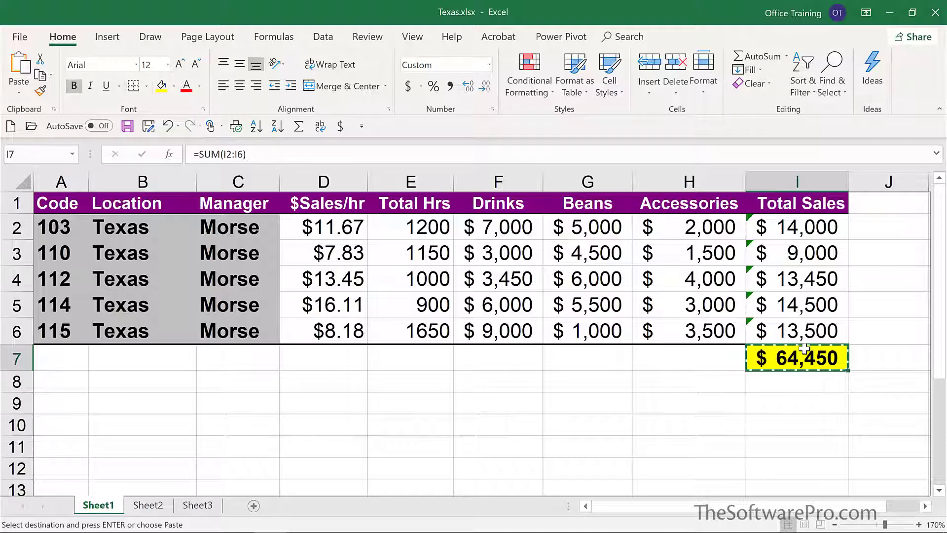
{"action": "mouse_move", "coordinate": [292, 531]}
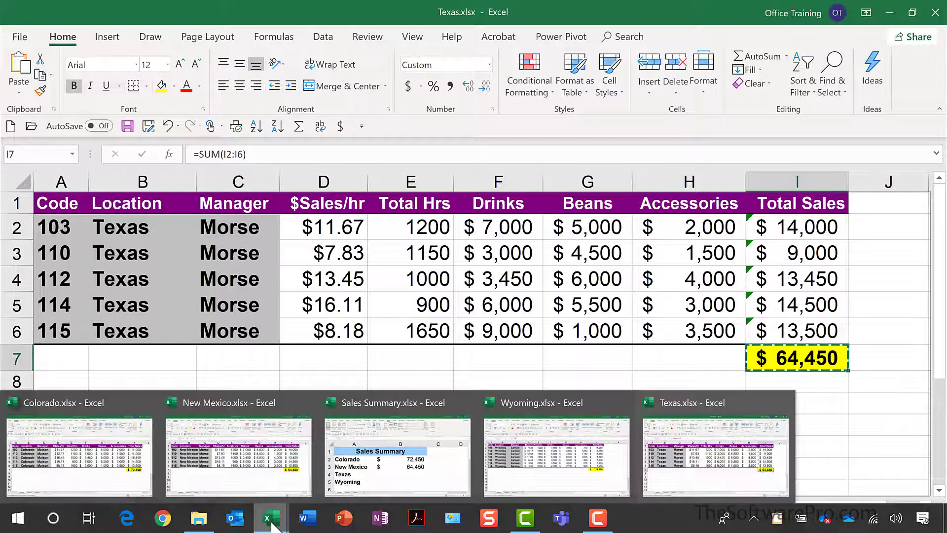
{"action": "left_click", "coordinate": [359, 434]}
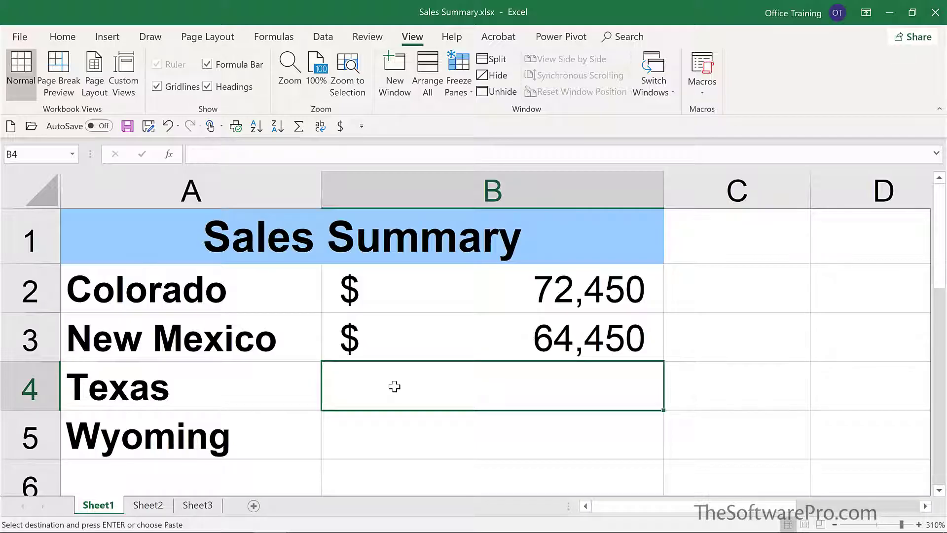
{"action": "right_click", "coordinate": [395, 386]}
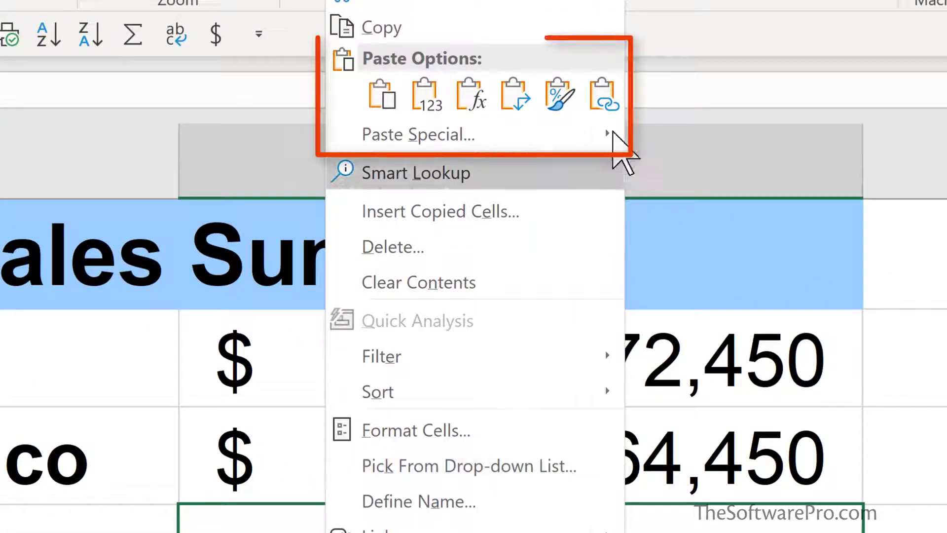
{"action": "left_click", "coordinate": [603, 95]}
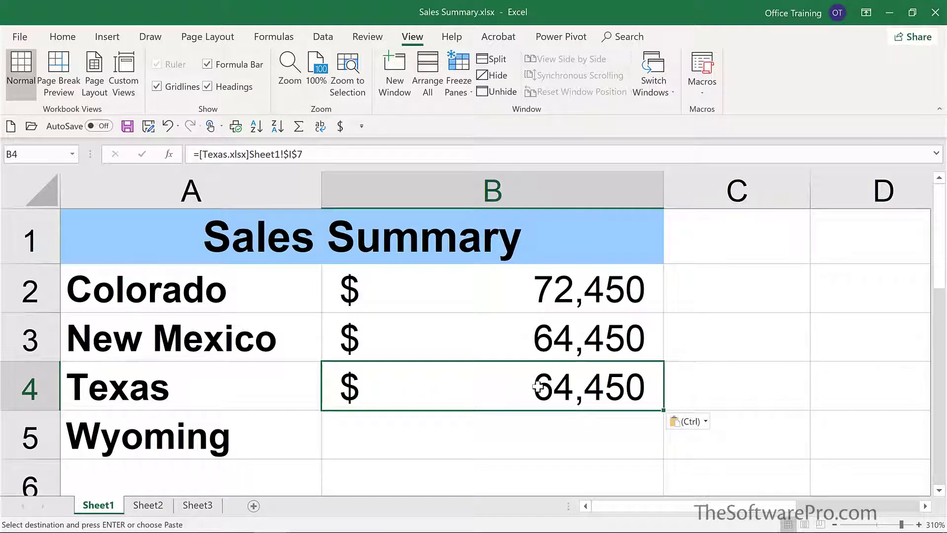
- Enter a SUM formula in B5 that adds the Total Sales range I2:I8 on Sheet1 of Wyoming.xlsx
{"action": "key", "text": "Down"}
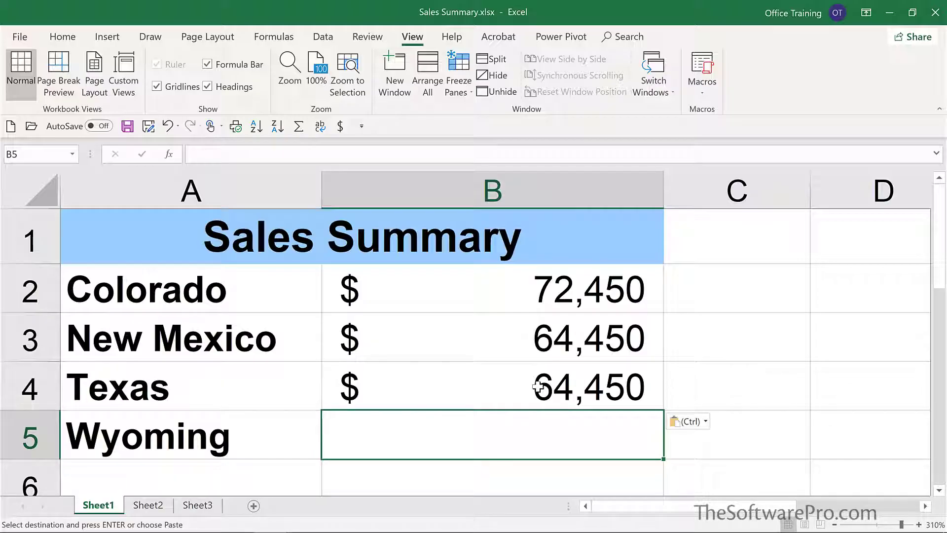
{"action": "type", "text": "="}
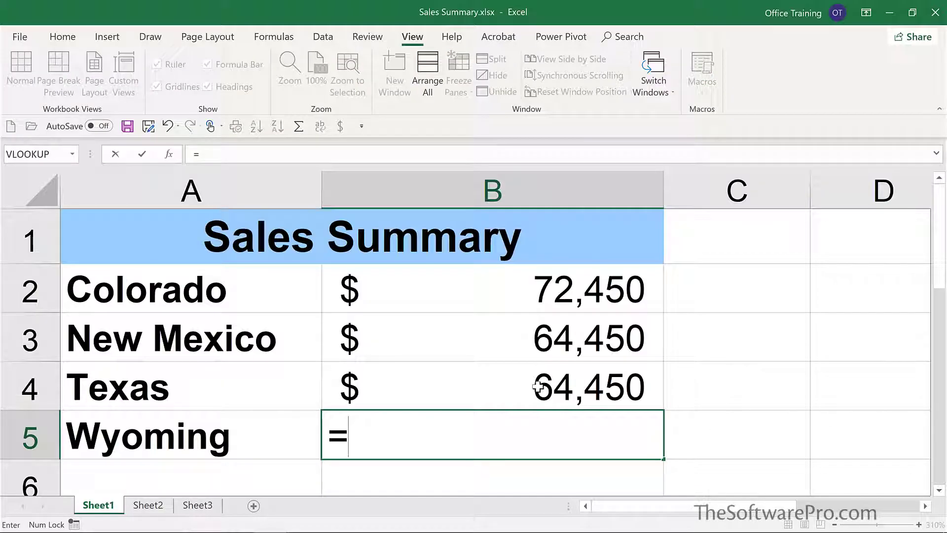
{"action": "type", "text": "sum"}
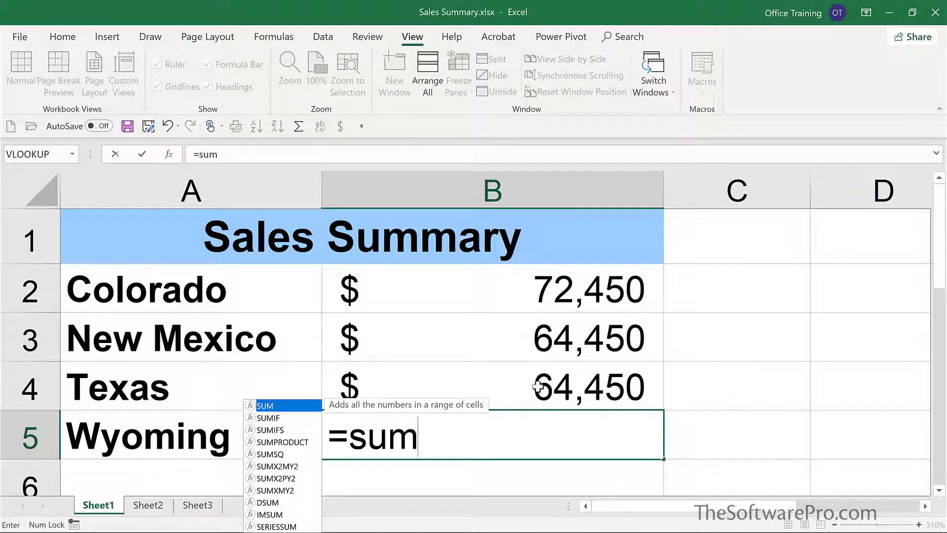
{"action": "type", "text": "("}
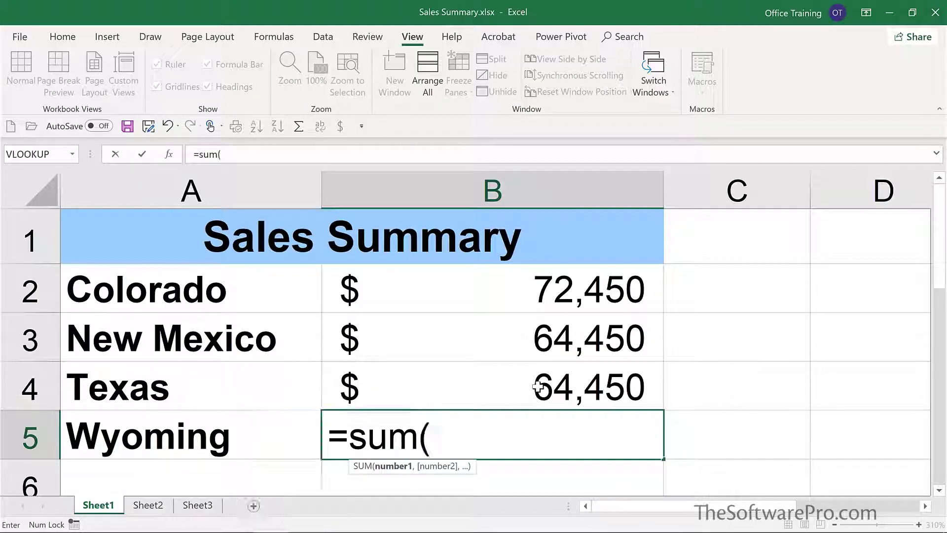
{"action": "left_click", "coordinate": [656, 92]}
{"action": "left_click", "coordinate": [662, 128]}
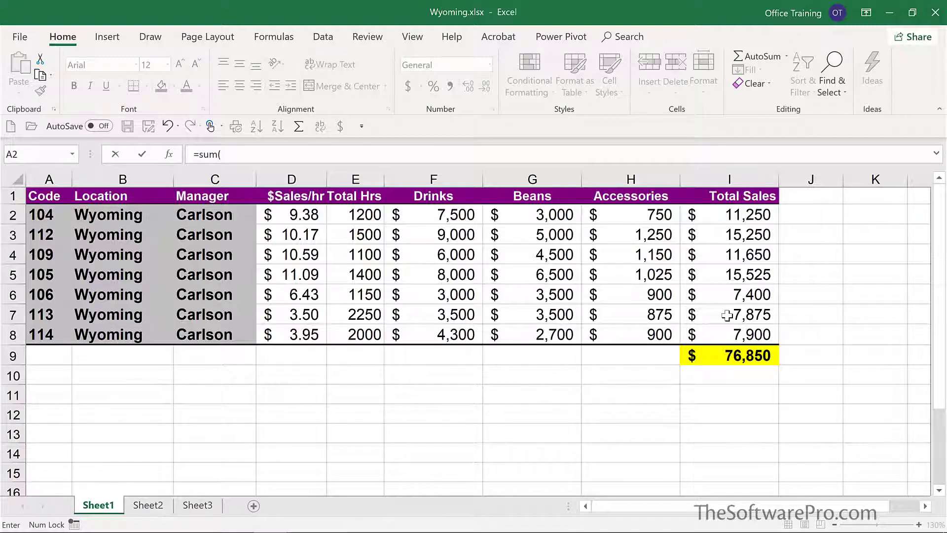
{"action": "left_click_drag", "start_coordinate": [731, 215], "coordinate": [720, 328]}
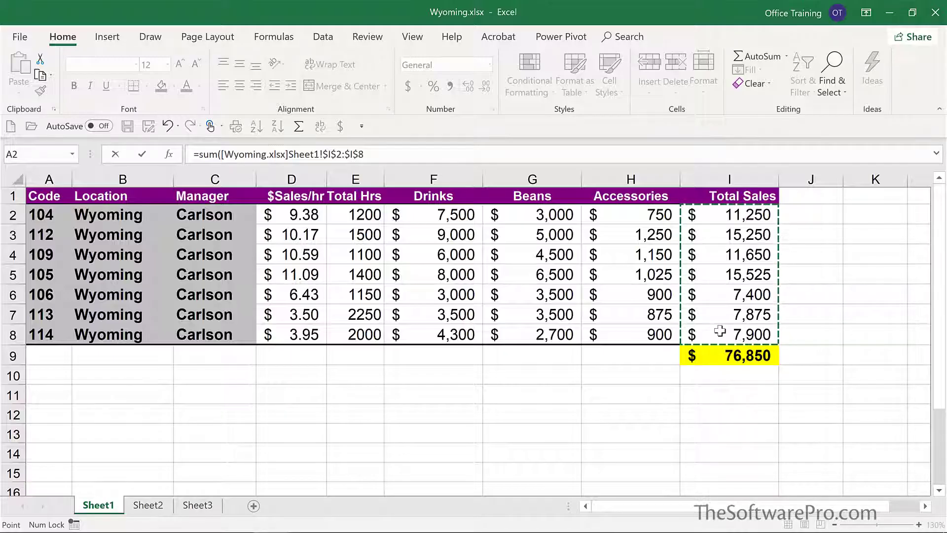
{"action": "key", "text": "Return"}
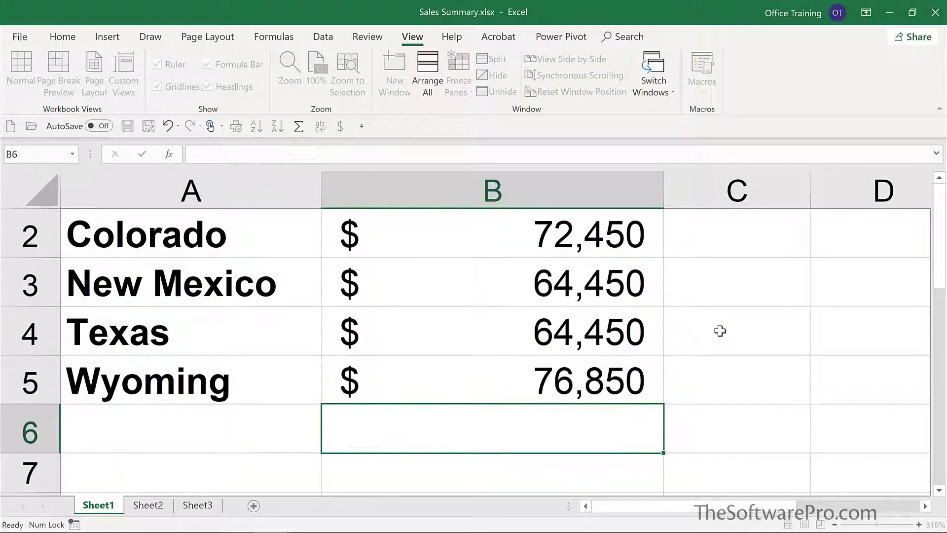
- Inspect the external reference formulas behind the Wyoming total in B5 and the Colorado total in B2
{"action": "key", "text": "Up"}
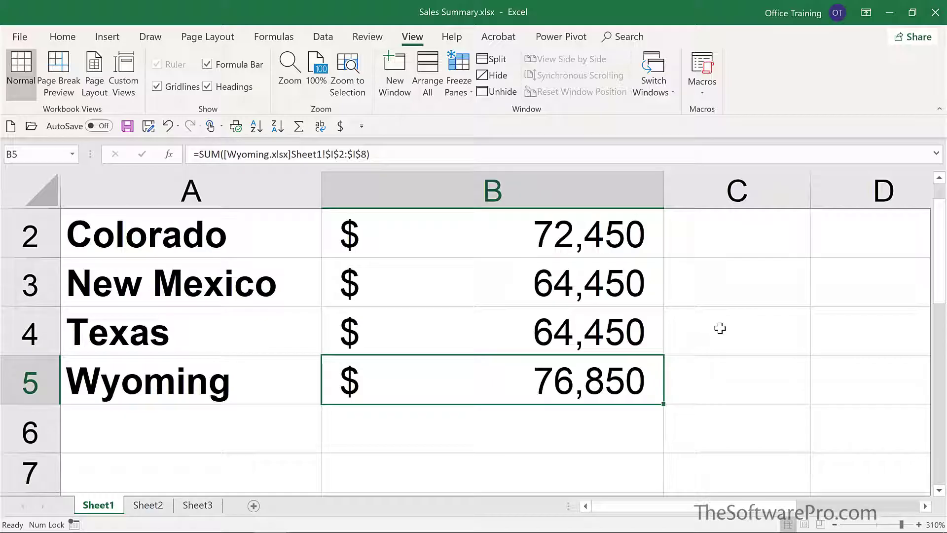
{"action": "key", "text": "F2"}
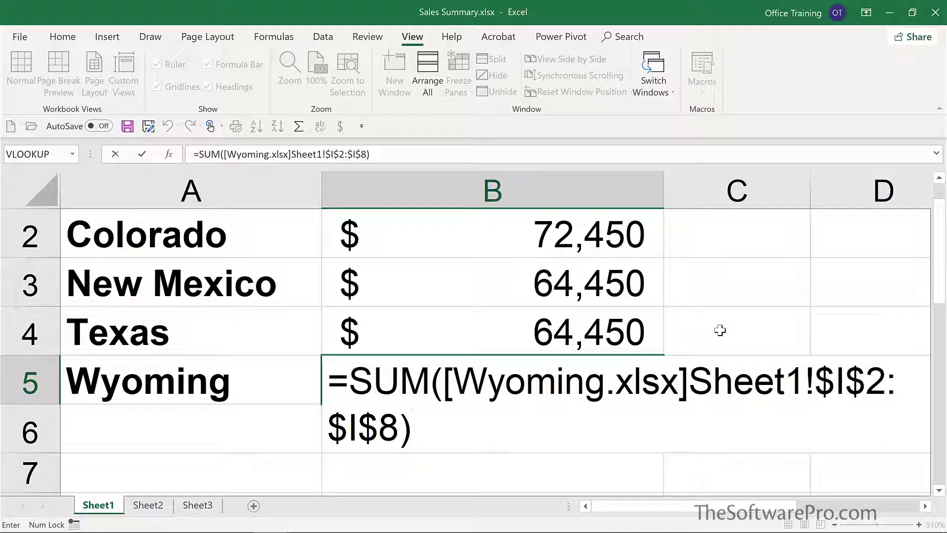
{"action": "key", "text": "ctrl+Return"}
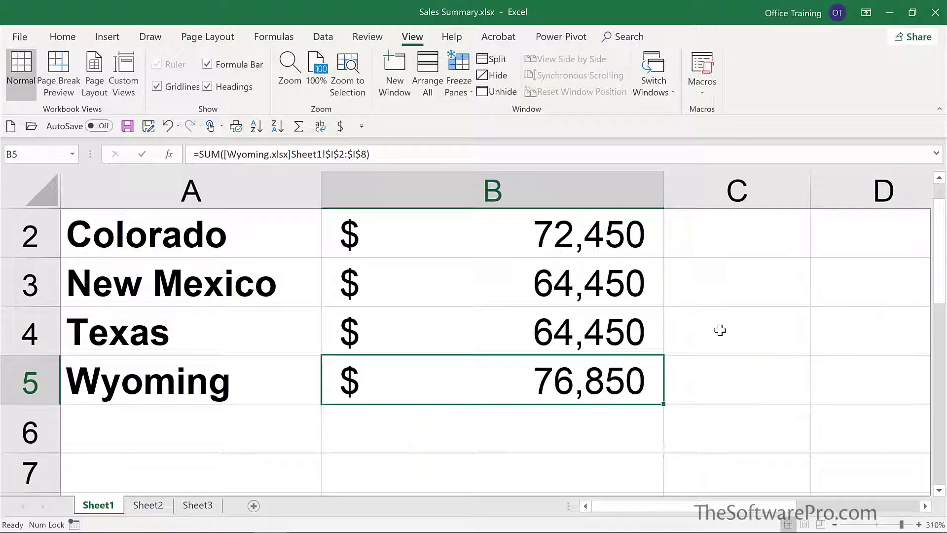
{"action": "double_click", "coordinate": [515, 235]}
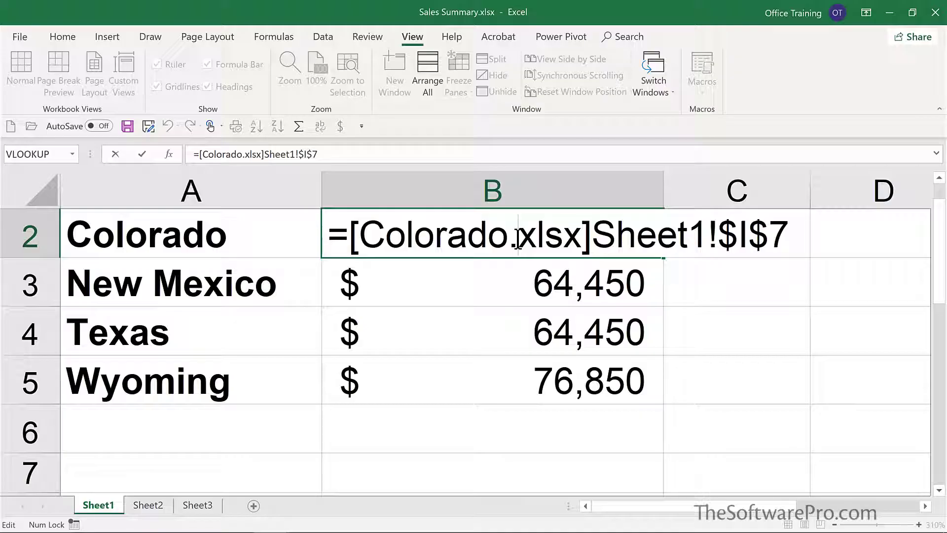
{"action": "key", "text": "ctrl+Return"}
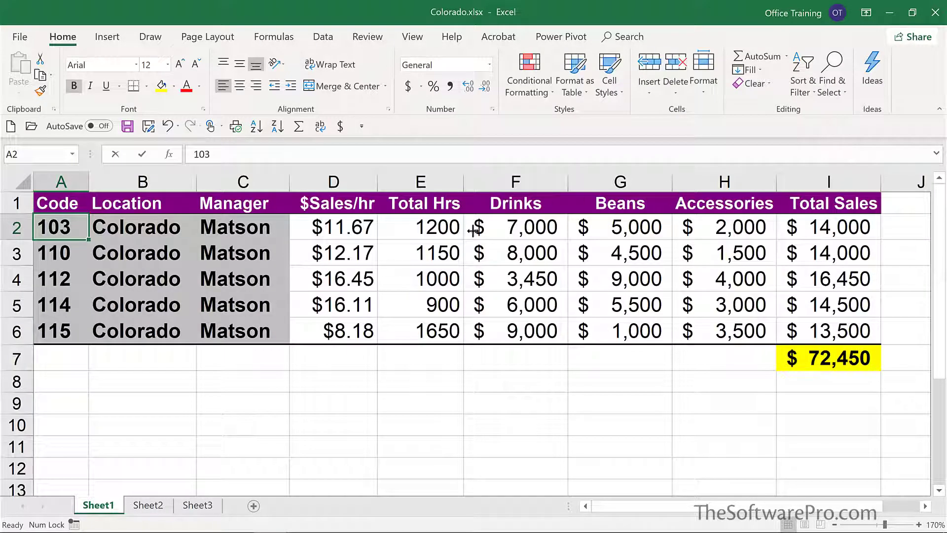
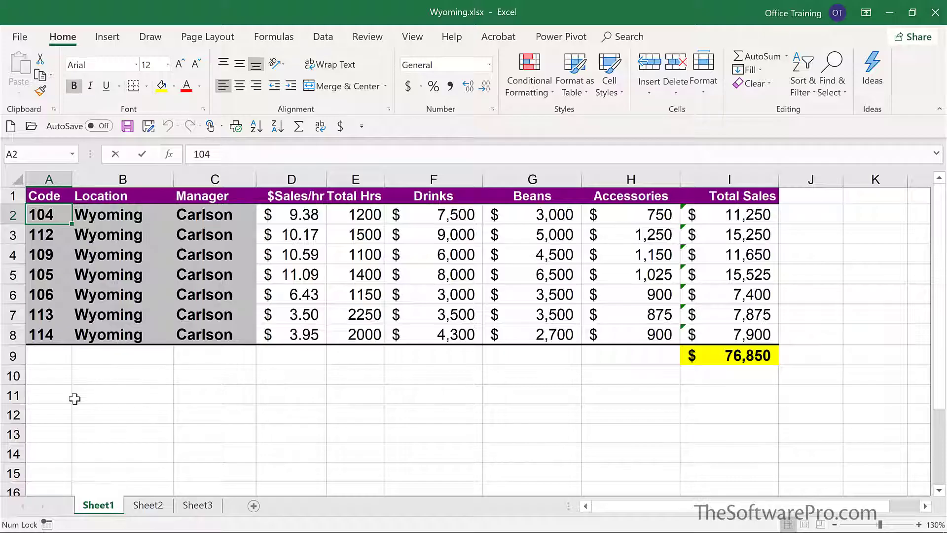
- Open Sales Summary.xlsx from the recent workbooks and enable its content so the links can update
{"action": "key", "text": "ctrl+o"}
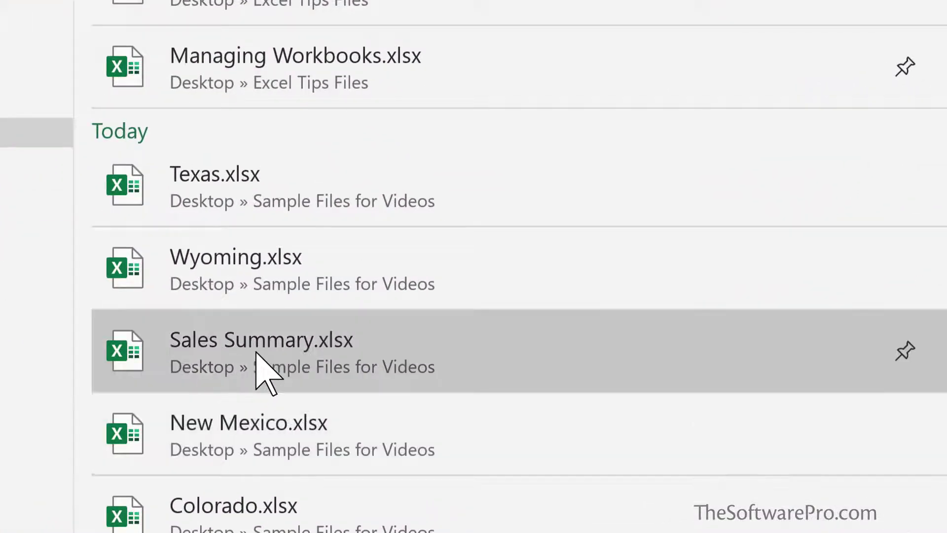
{"action": "left_click", "coordinate": [258, 360]}
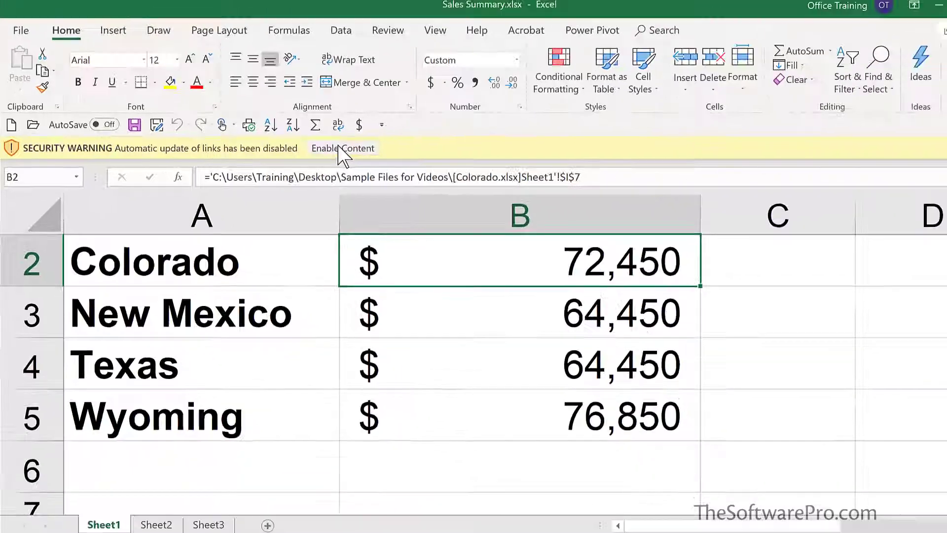
{"action": "left_click", "coordinate": [641, 145]}
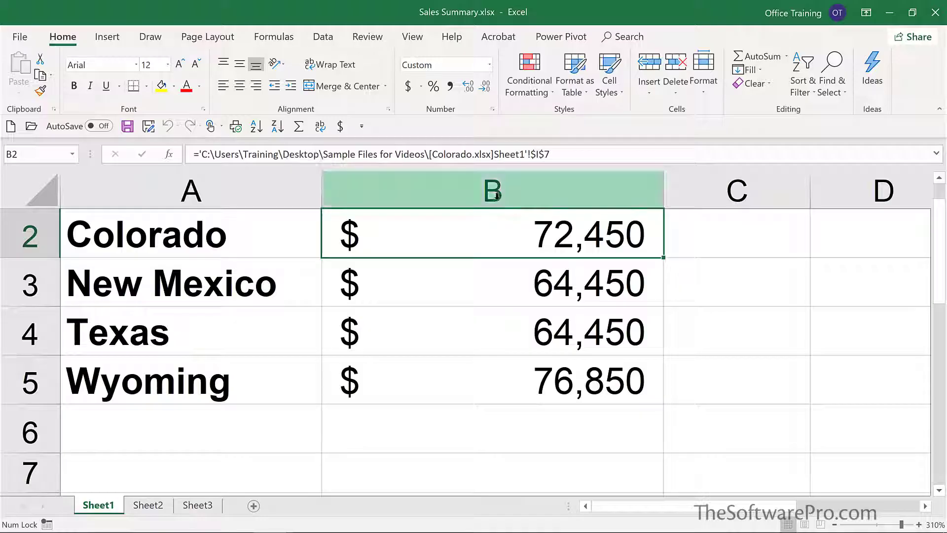
- Switch to the open Wyoming.xlsx workbook and save it under the new name Wyoming 2020.xlsx in the same folder
{"action": "left_click", "coordinate": [413, 37]}
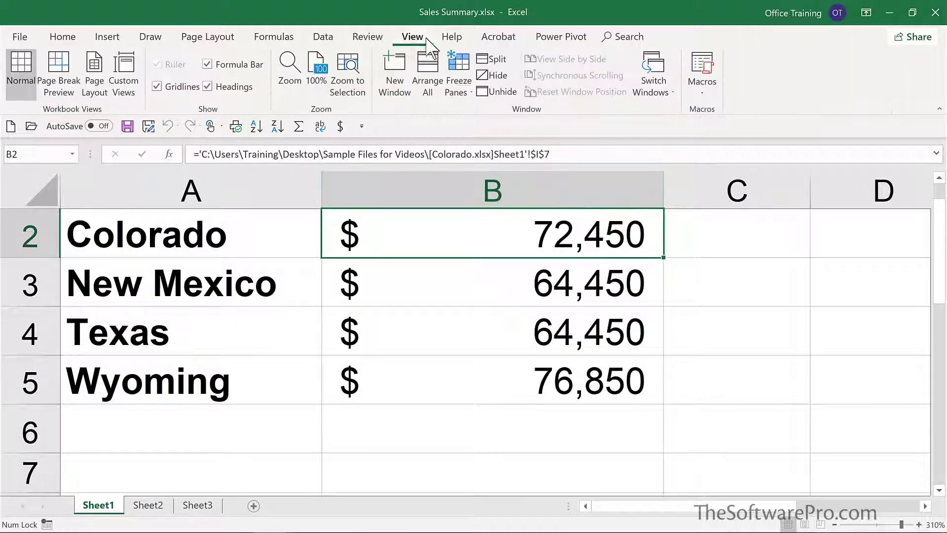
{"action": "left_click", "coordinate": [652, 92]}
{"action": "left_click", "coordinate": [675, 146]}
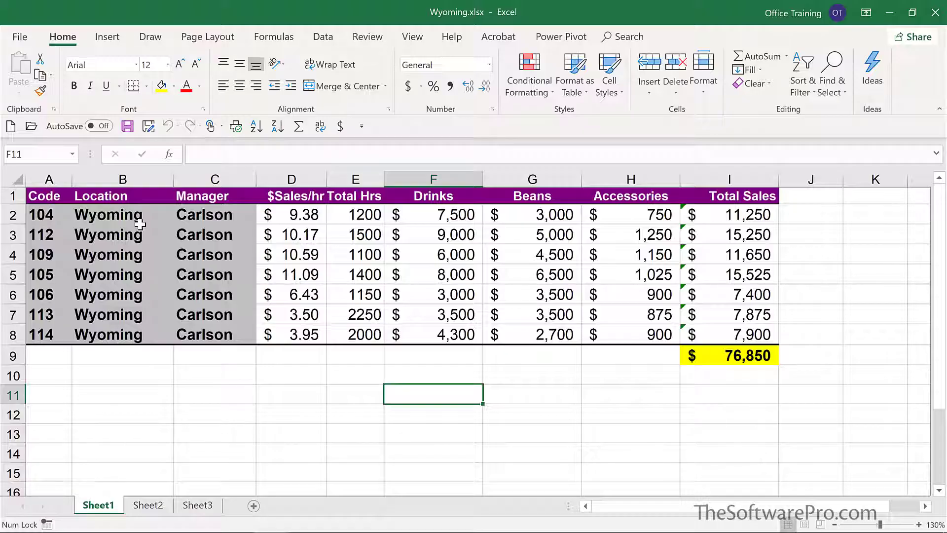
{"action": "left_click", "coordinate": [148, 127]}
{"action": "scroll", "coordinate": [151, 129], "scroll_direction": "down", "scroll_amount": 10}
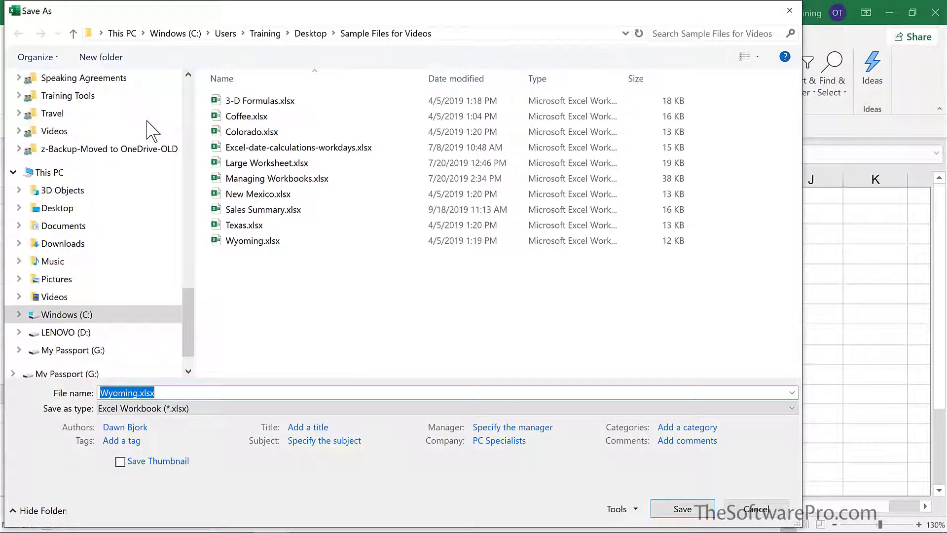
{"action": "key", "text": "Right"}
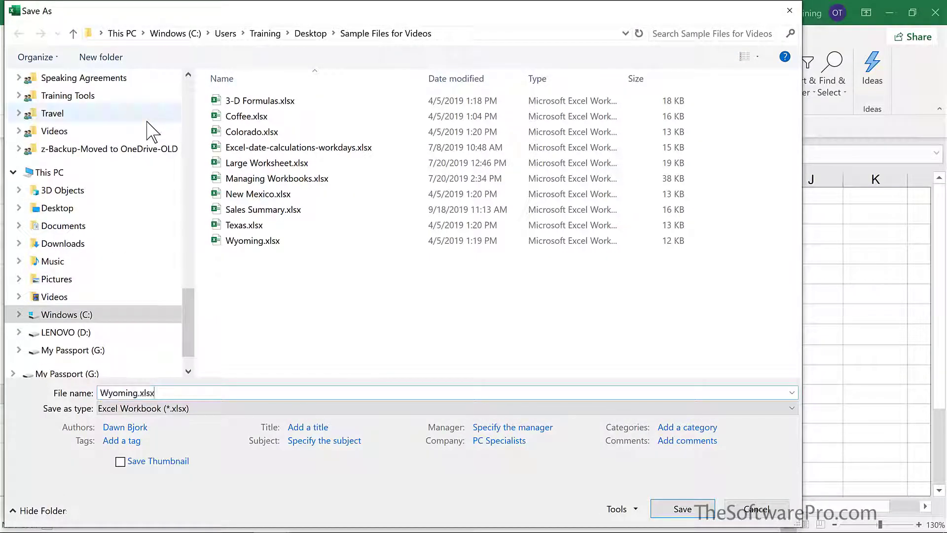
{"action": "key", "text": "Left"}
{"action": "key", "text": "Left"}
{"action": "key", "text": "Left"}
{"action": "key", "text": "ctrl+a"}
{"action": "key", "text": "BackSpace"}
{"action": "type", "text": "Wyoming 2020.xlsx"}
{"action": "key", "text": "Escape"}
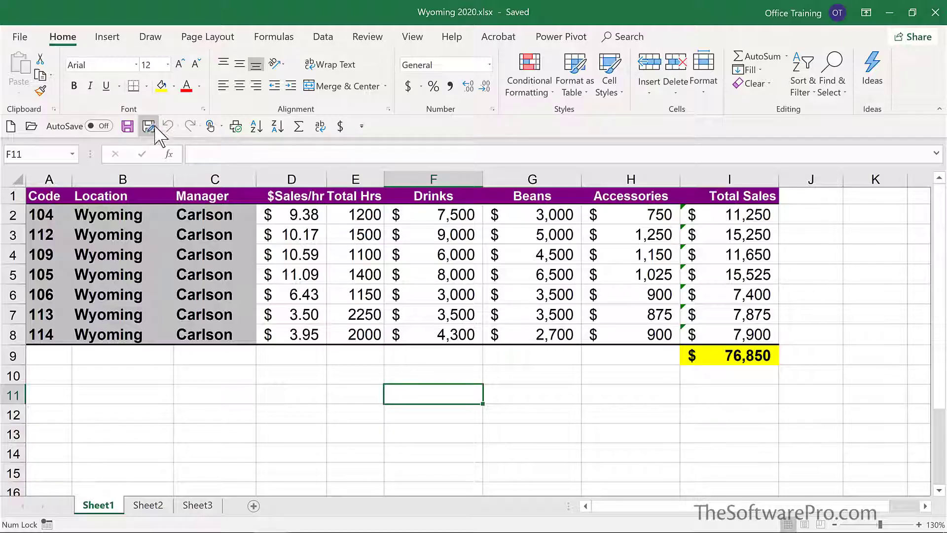
- Save both Wyoming 2020.xlsx and Sales Summary.xlsx while they are open together
{"action": "left_click", "coordinate": [127, 126]}
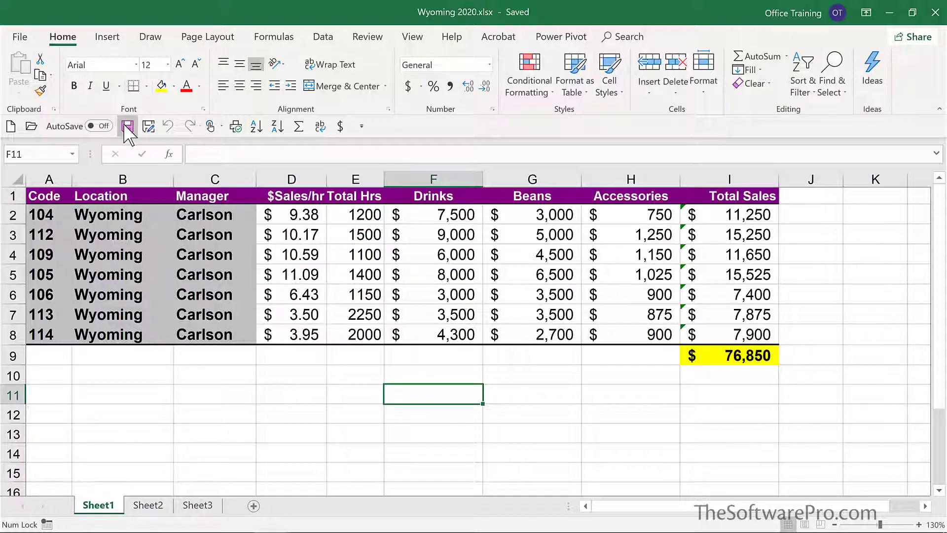
{"action": "key", "text": "ctrl+Tab"}
{"action": "left_click", "coordinate": [127, 128]}
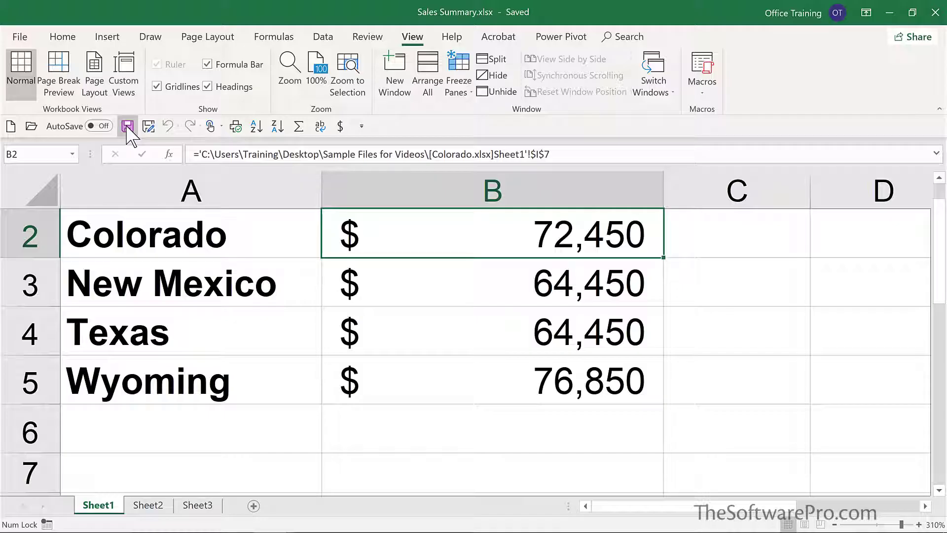
- Switch to New Mexico.xlsx and set the Accessories amount for code 103 in H2 to 100,000
{"action": "key", "text": "ctrl+Tab"}
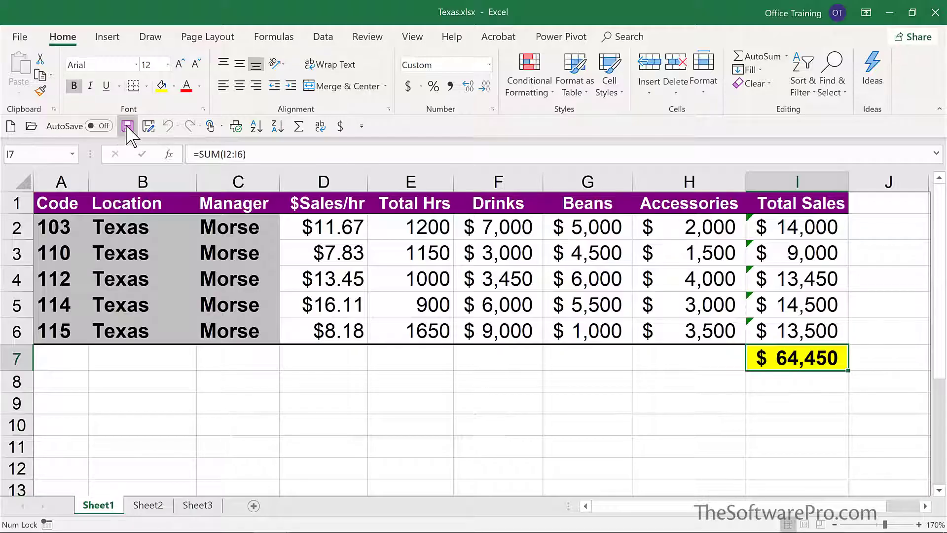
{"action": "key", "text": "ctrl+Tab"}
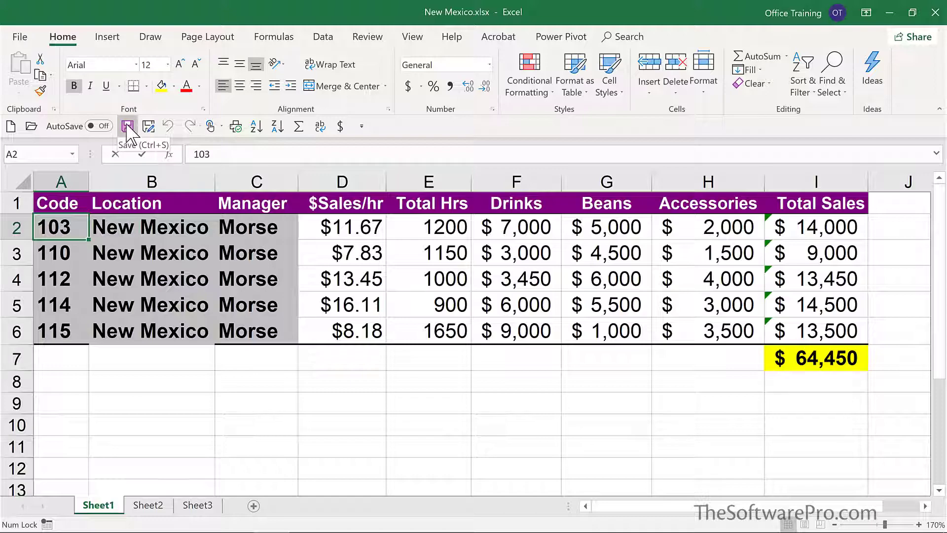
{"action": "left_click", "coordinate": [708, 227]}
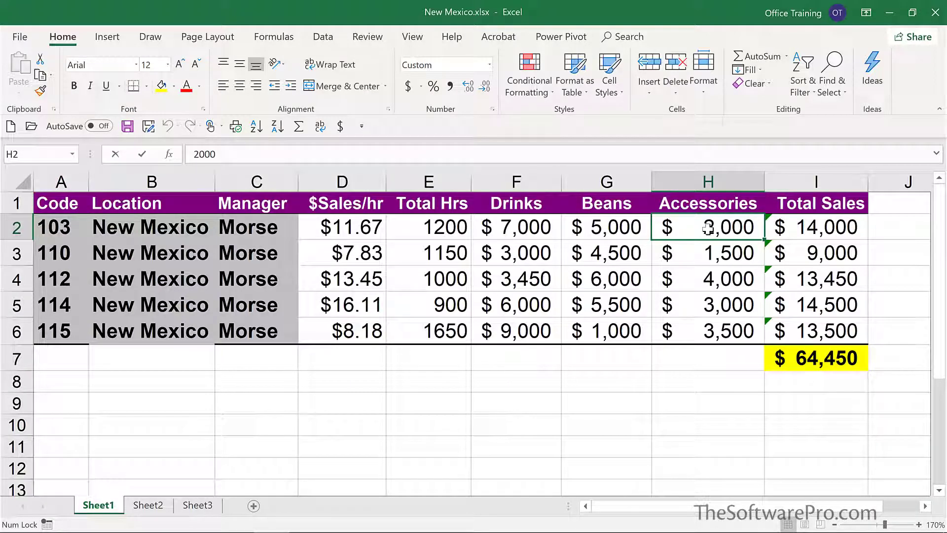
{"action": "type", "text": "100,0"}
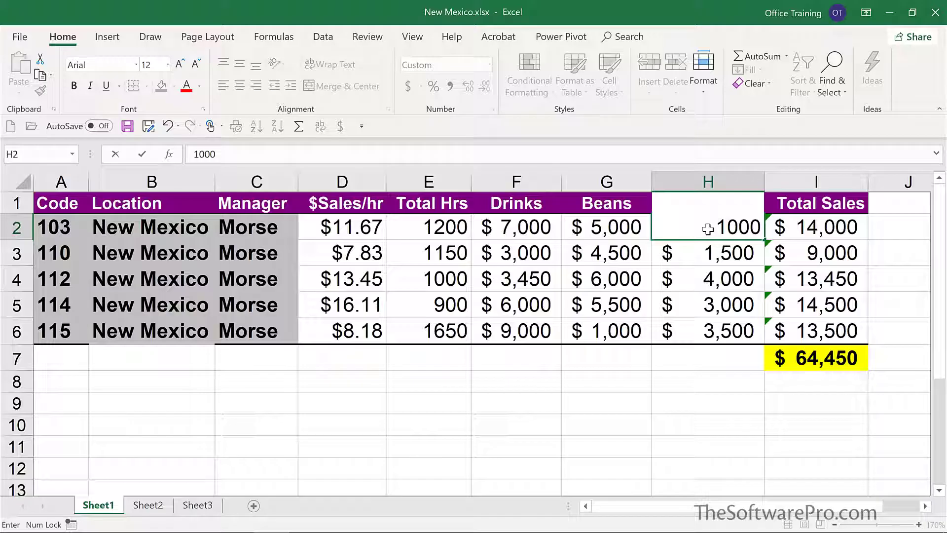
{"action": "type", "text": "00"}
{"action": "key", "text": "Return"}
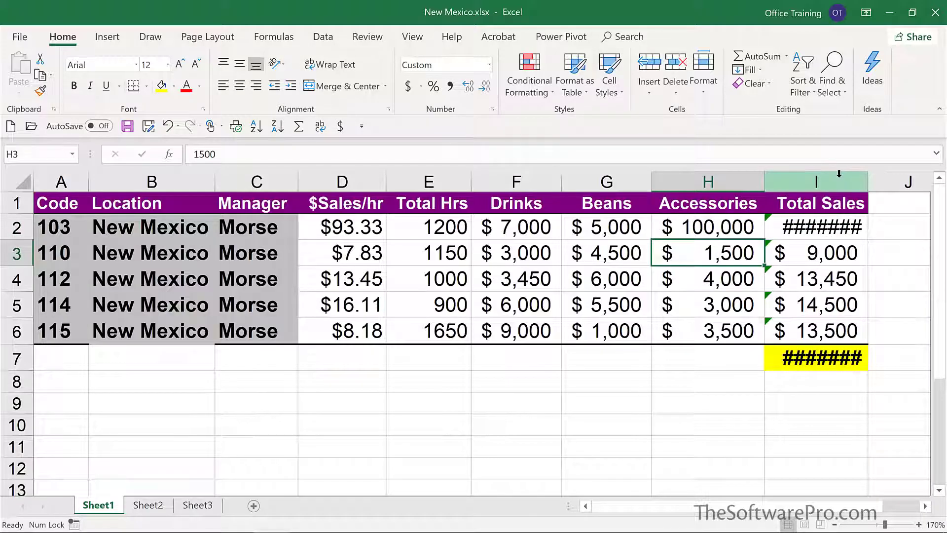
- Widen the Total Sales column in New Mexico.xlsx so its amounts fit, and save the workbook
{"action": "left_click_drag", "start_coordinate": [864, 181], "coordinate": [865, 181]}
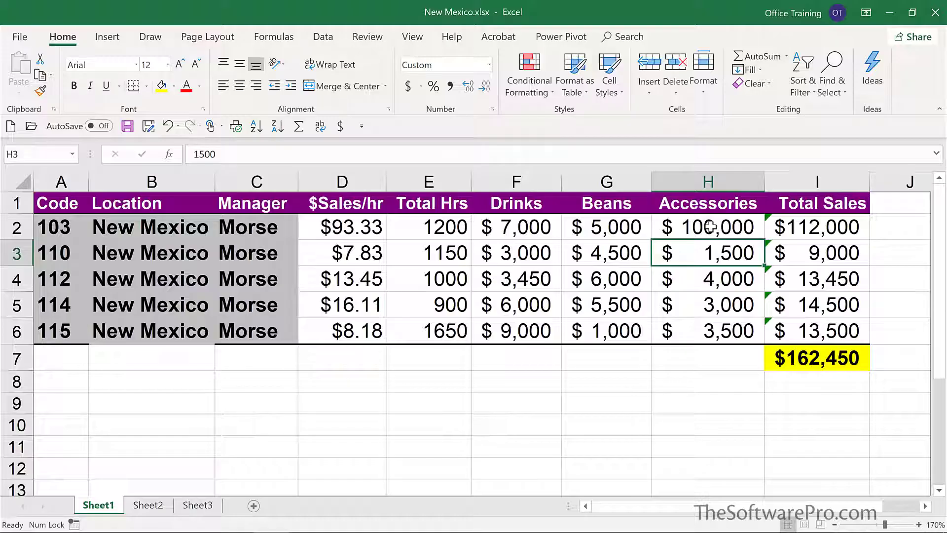
{"action": "key", "text": "ctrl+s"}
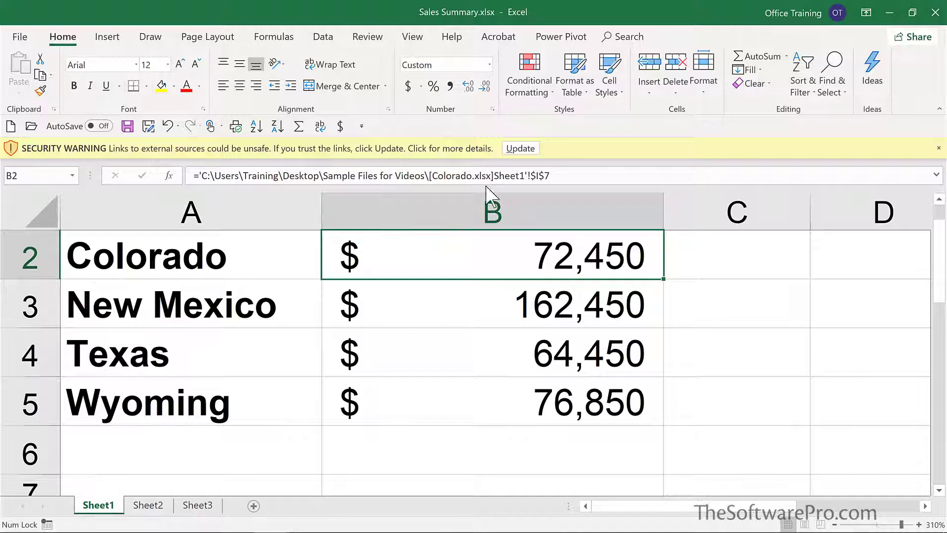
- Try to update the external links in Sales Summary.xlsx, cancelling the file selection for Colorado.xlsx
{"action": "left_click", "coordinate": [520, 149]}
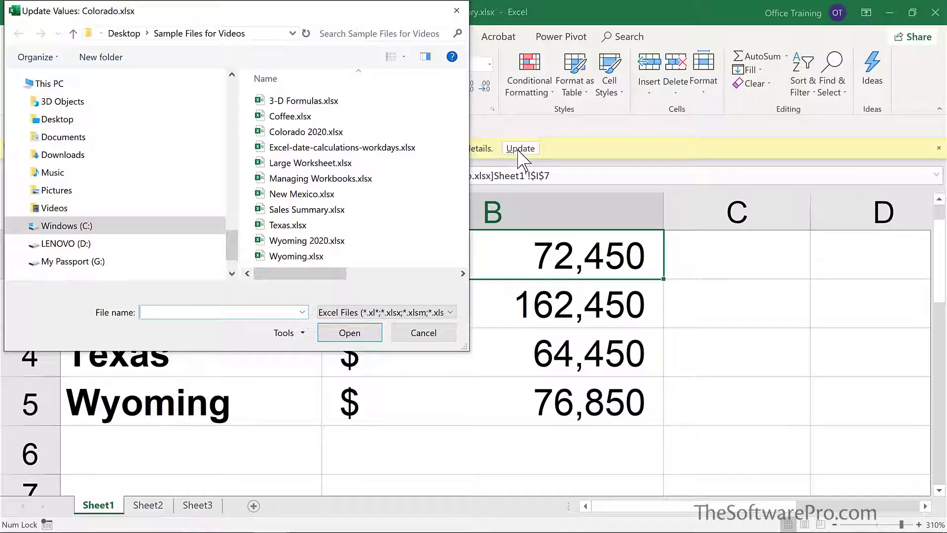
{"action": "left_click", "coordinate": [433, 336]}
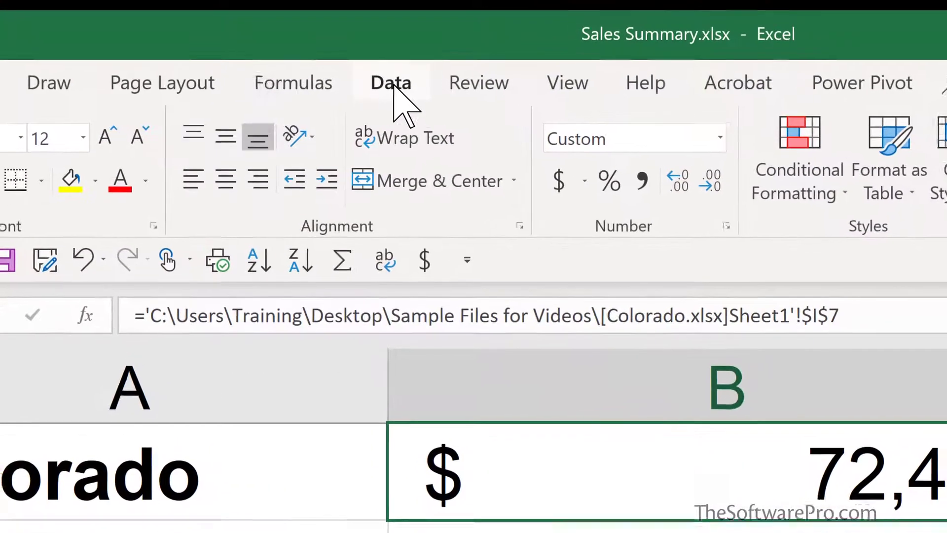
- Update the values of all four links in the Edit Links dialog, supplying Colorado 2020.xlsx as the file for Colorado.xlsx
{"action": "left_click", "coordinate": [394, 84]}
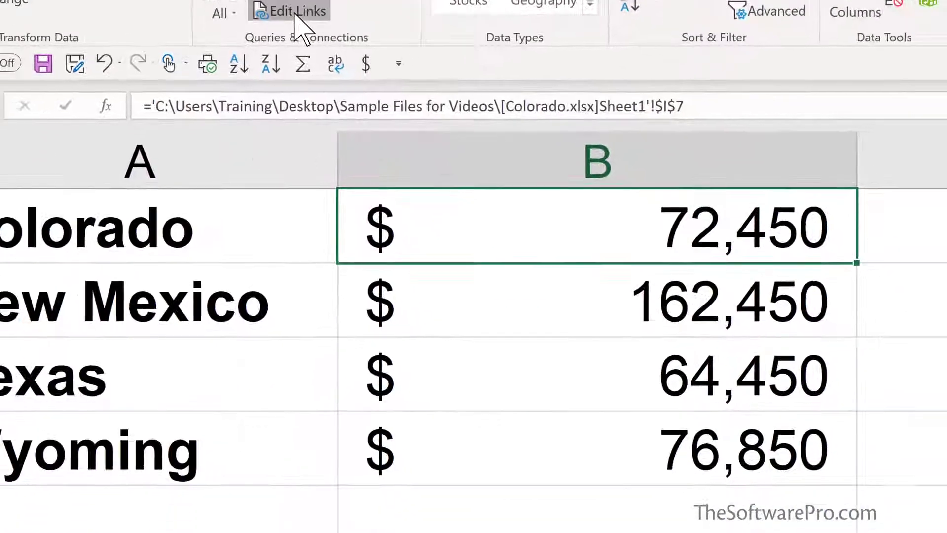
{"action": "left_click", "coordinate": [336, 194]}
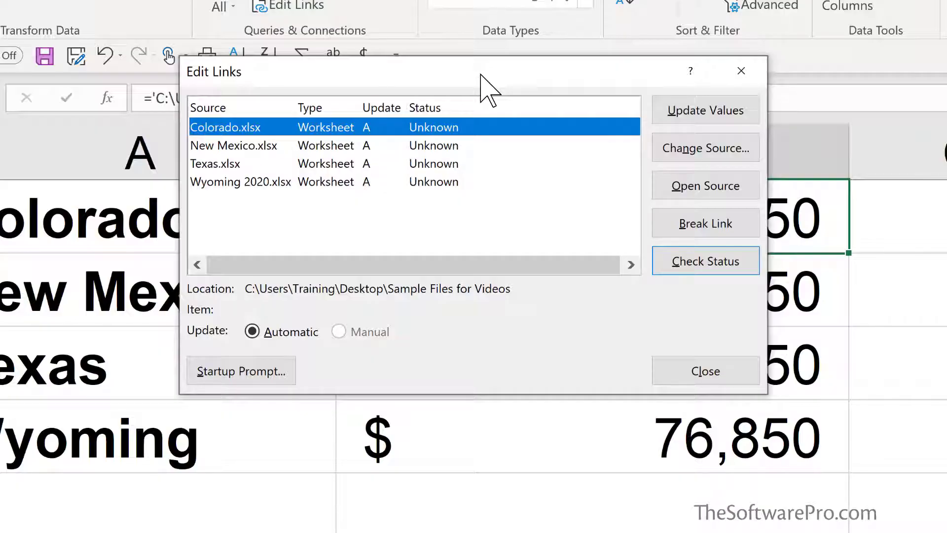
{"action": "left_click", "coordinate": [358, 186], "text": "shift"}
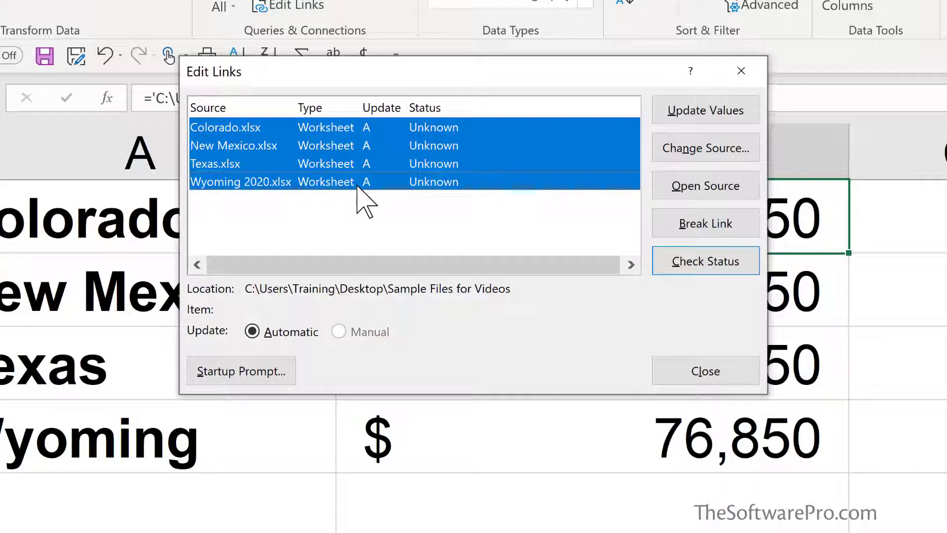
{"action": "left_click", "coordinate": [720, 106]}
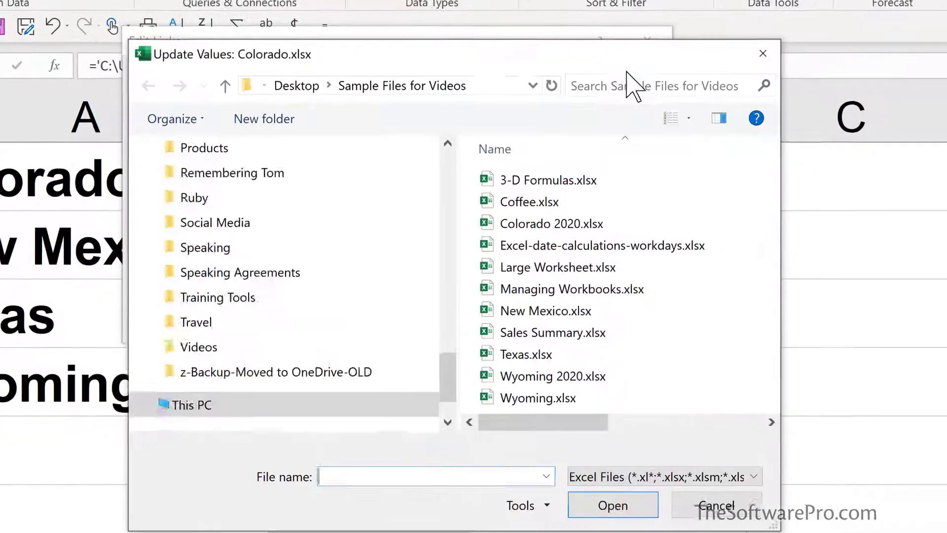
{"action": "left_click_drag", "start_coordinate": [498, 67], "coordinate": [571, 62]}
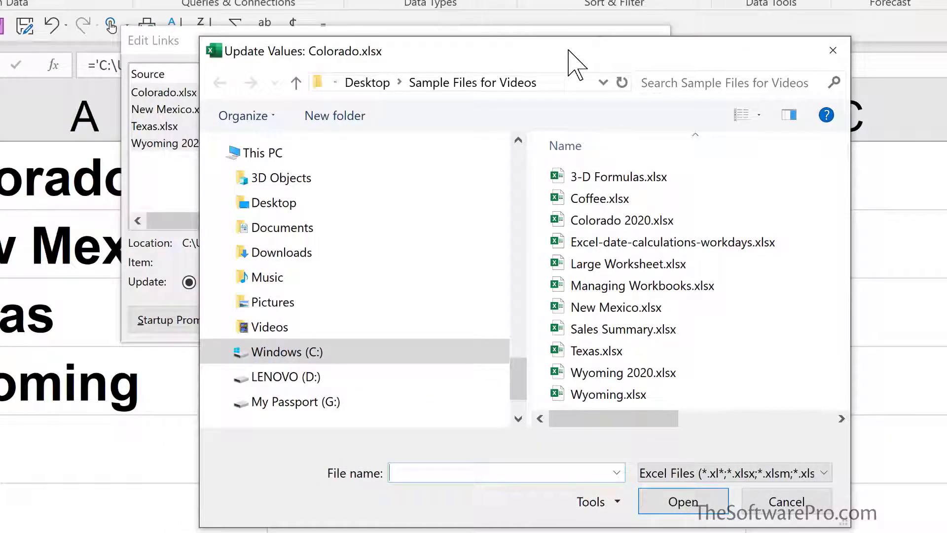
{"action": "left_click", "coordinate": [621, 223]}
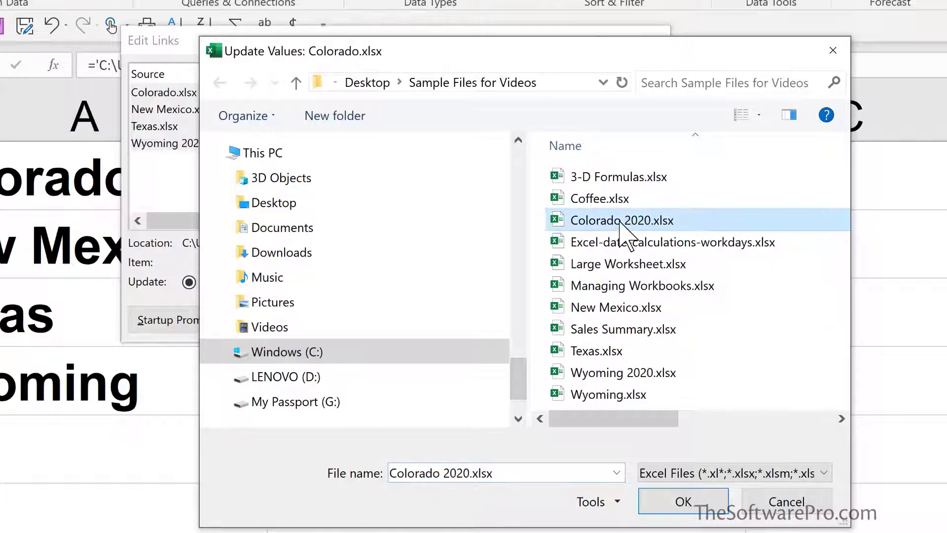
{"action": "left_click", "coordinate": [683, 502]}
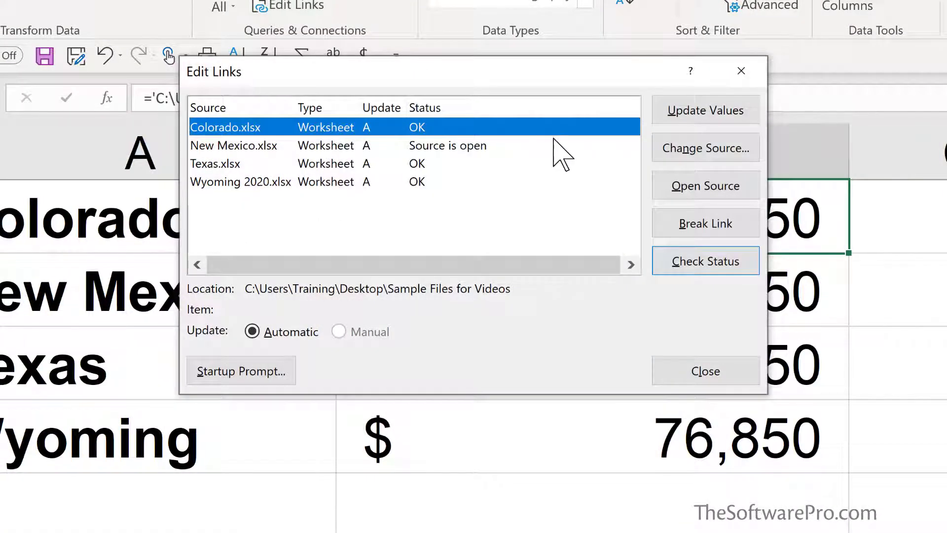
- Change the source of the Colorado.xlsx link to Colorado 2020.xlsx and open the source workbook of the Texas.xlsx link
{"action": "left_click", "coordinate": [697, 149]}
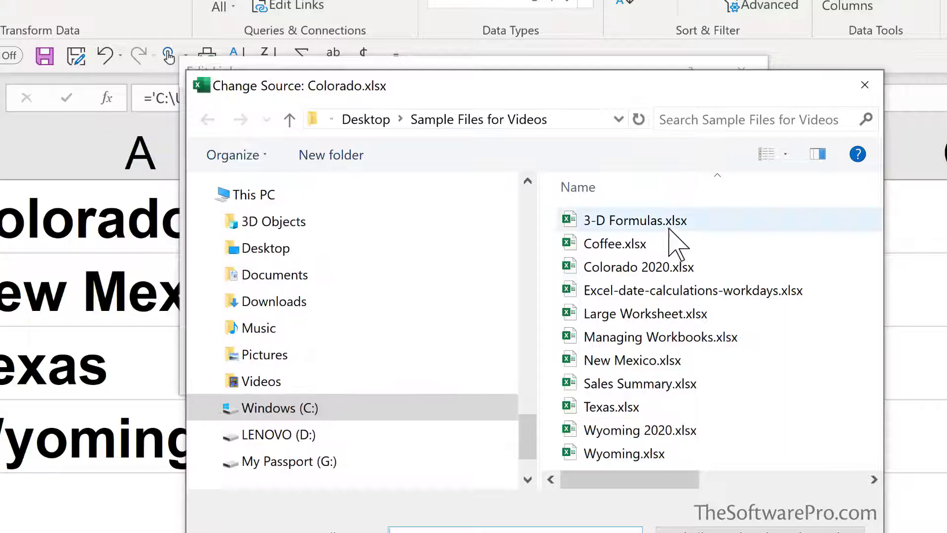
{"action": "left_click", "coordinate": [661, 269]}
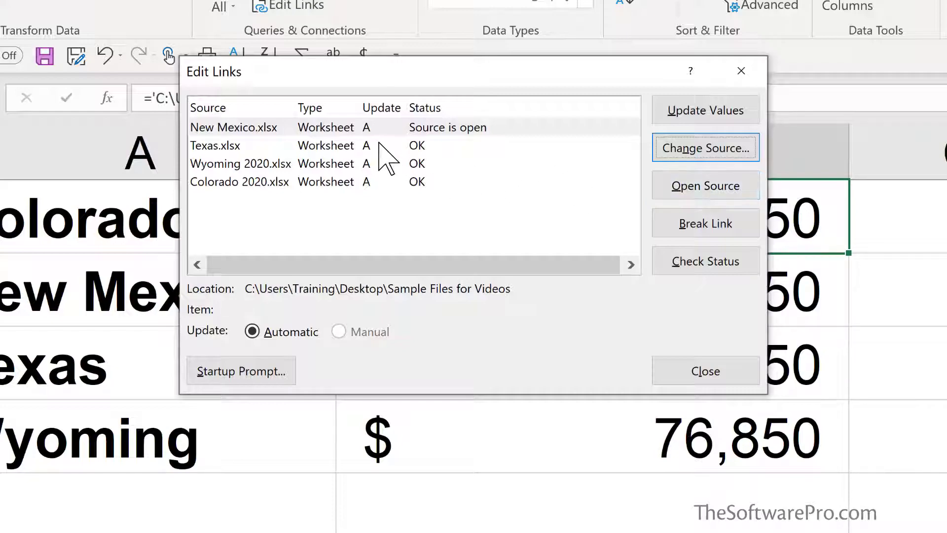
{"action": "left_click", "coordinate": [347, 146]}
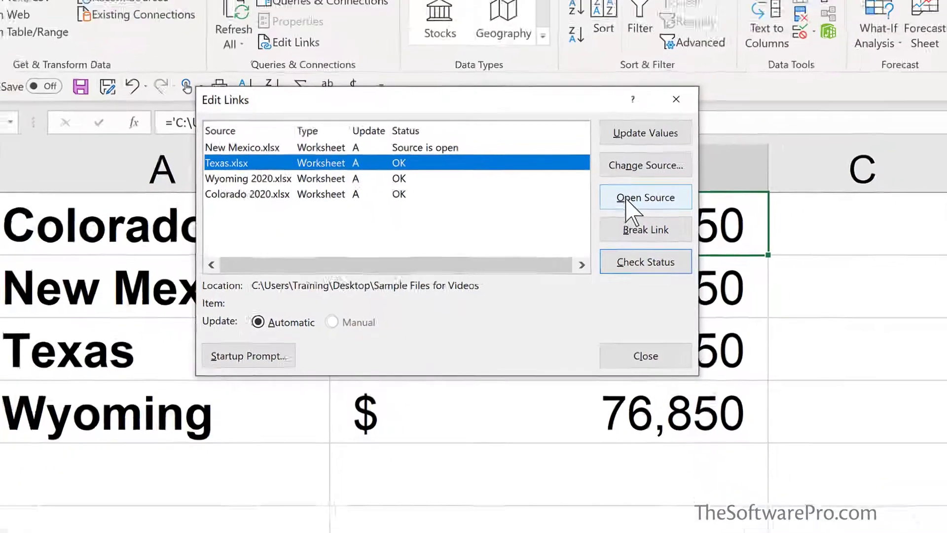
{"action": "left_click", "coordinate": [629, 209]}
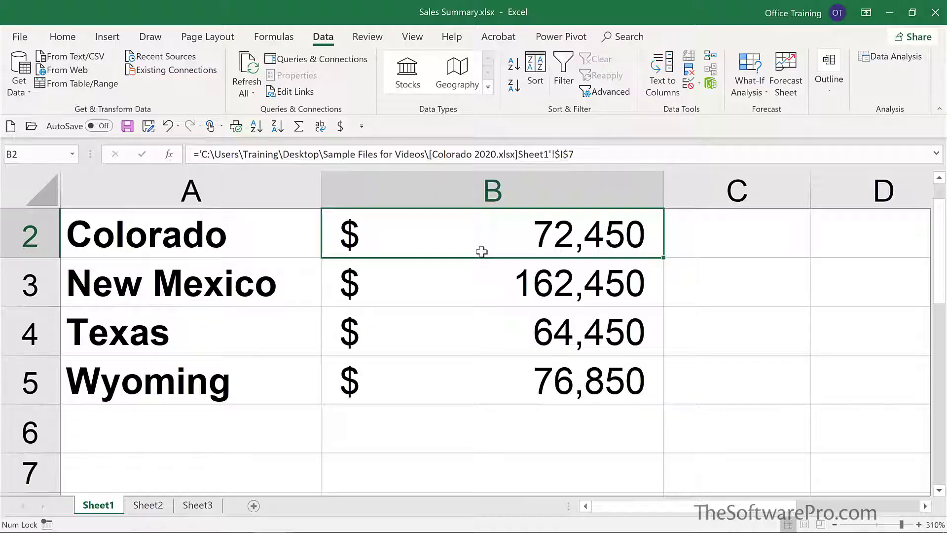
- Change the source of the Wyoming 2020.xlsx link to Wyoming.xlsx in the Sample Files for Videos folder
{"action": "left_click", "coordinate": [283, 91]}
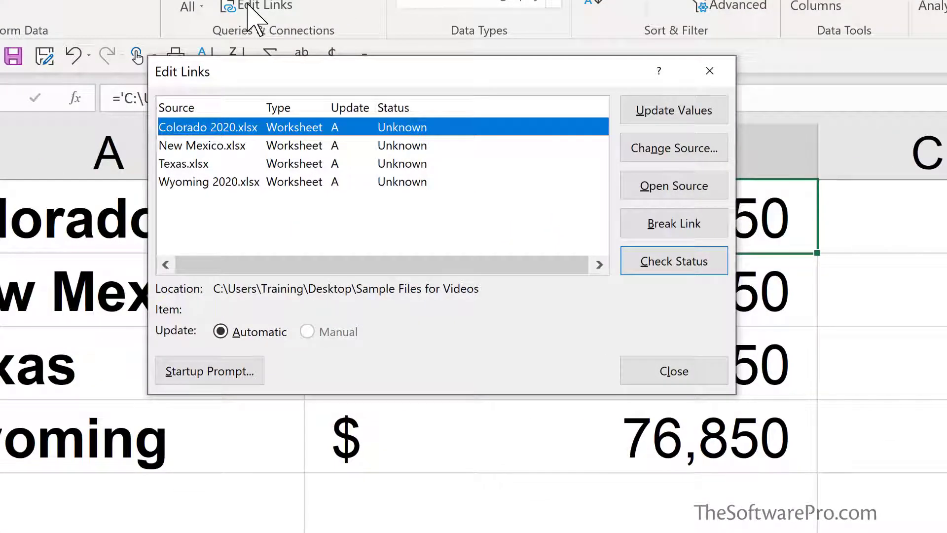
{"action": "left_click", "coordinate": [236, 183]}
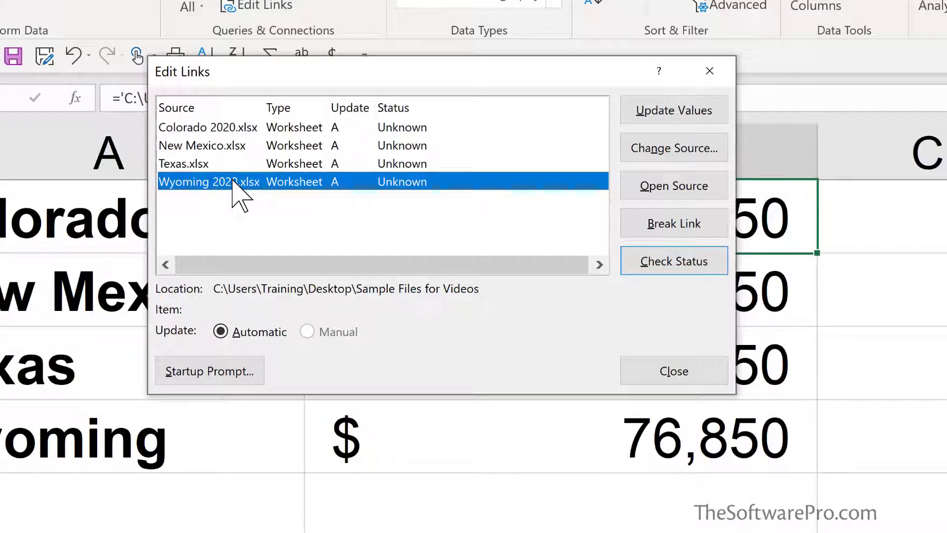
{"action": "left_click", "coordinate": [679, 152]}
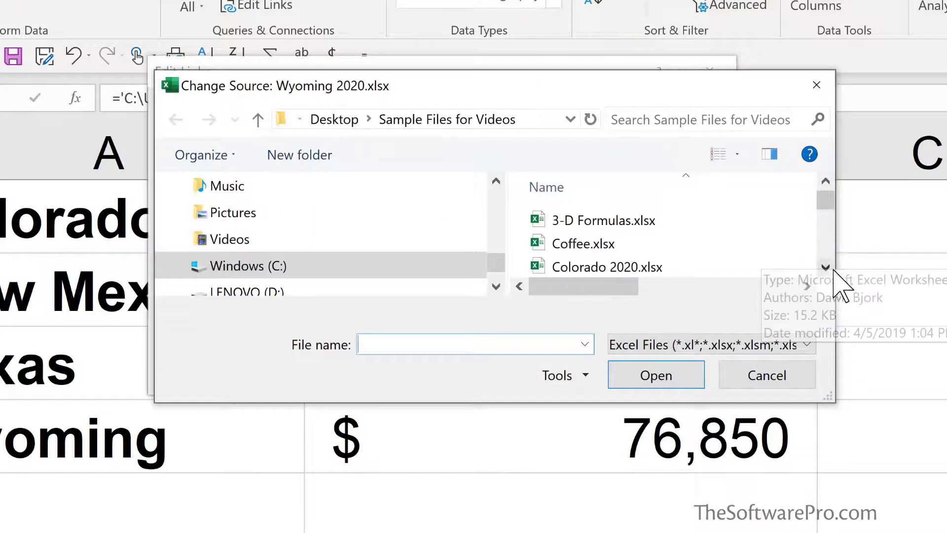
{"action": "left_click", "coordinate": [826, 268]}
{"action": "left_click", "coordinate": [826, 268]}
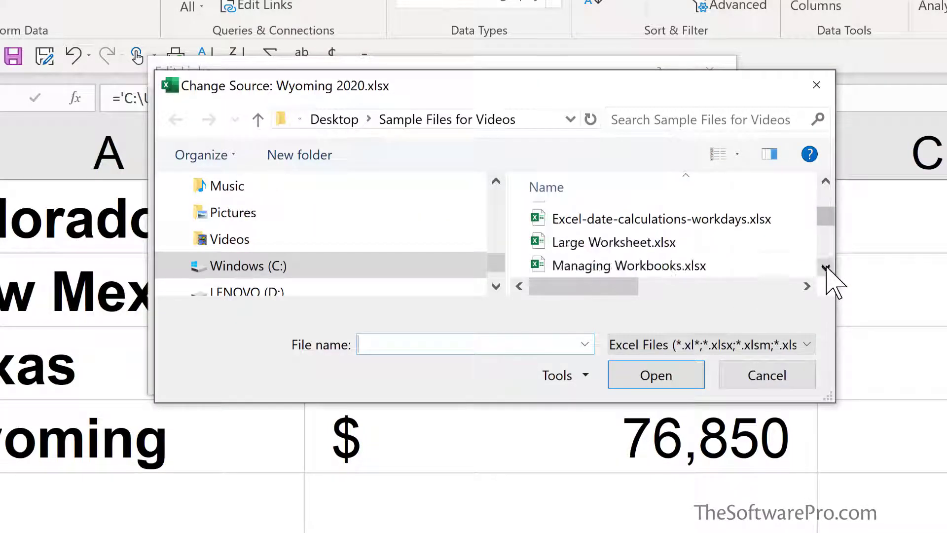
{"action": "left_click", "coordinate": [826, 268]}
{"action": "left_click", "coordinate": [826, 268]}
{"action": "left_click", "coordinate": [826, 268]}
{"action": "left_click", "coordinate": [826, 268]}
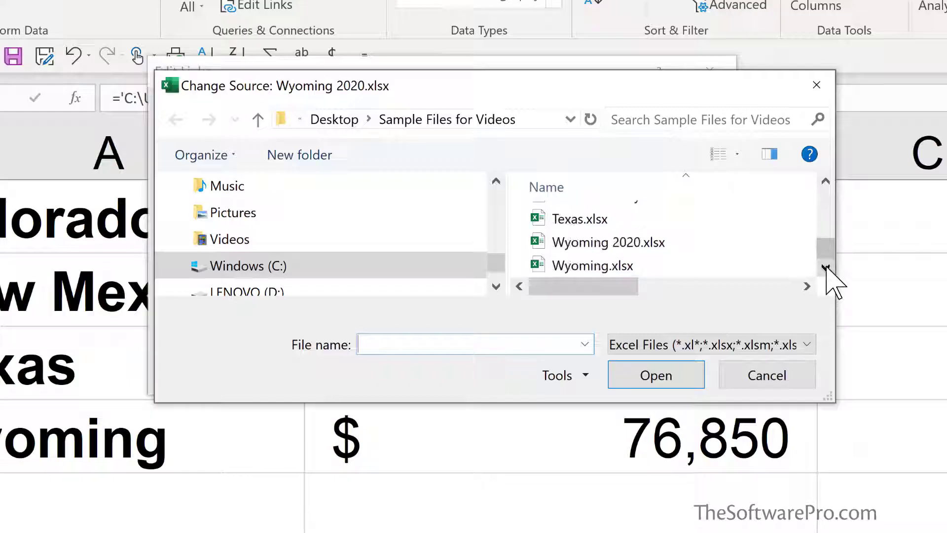
{"action": "left_click", "coordinate": [583, 268]}
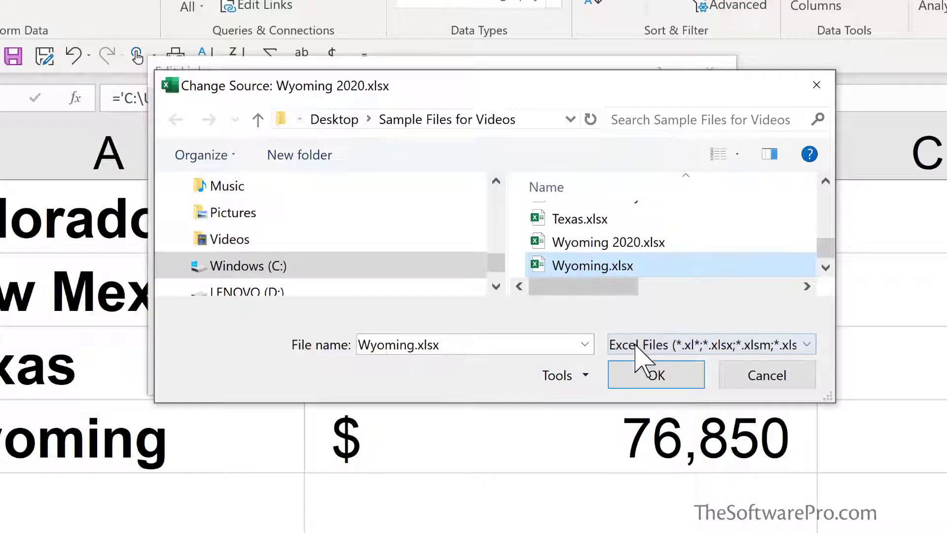
{"action": "left_click", "coordinate": [654, 376]}
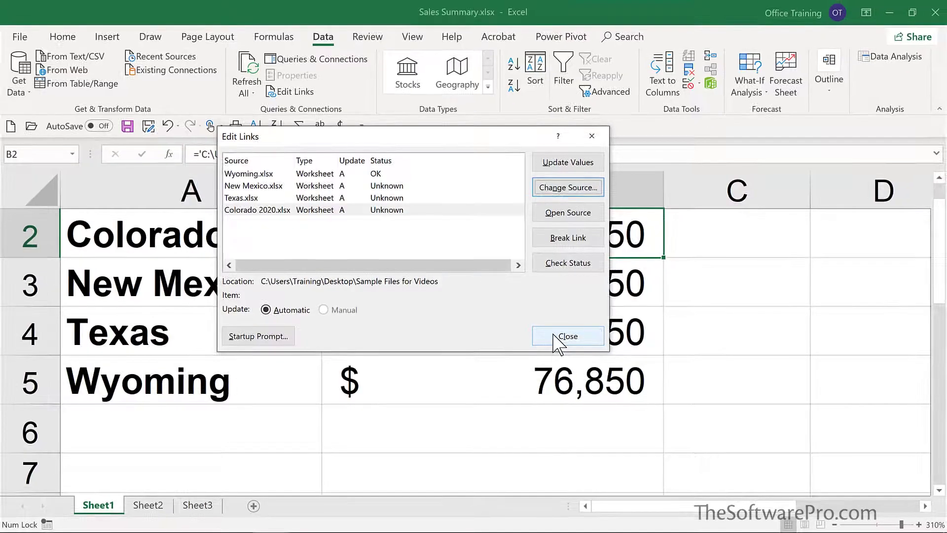
{"action": "left_click", "coordinate": [556, 338]}
- Save Sales Summary.xlsx, and save a copy of it as Sales Summary-Final.xlsx in the same folder
{"action": "left_click", "coordinate": [493, 271]}
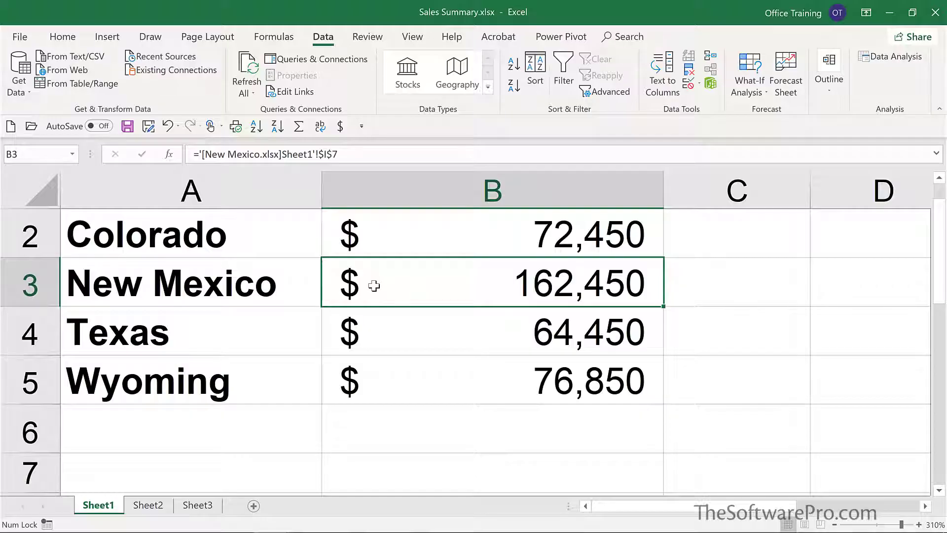
{"action": "key", "text": "ctrl+s"}
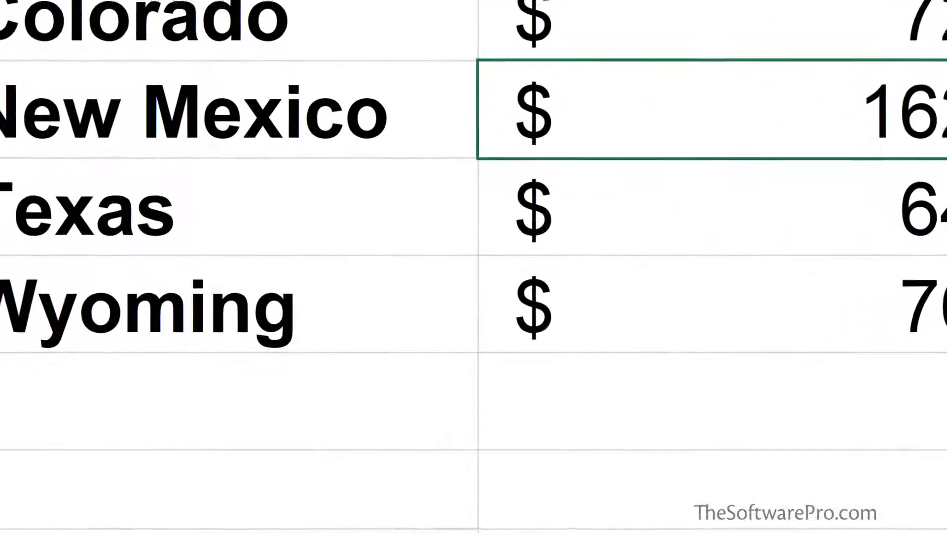
{"action": "left_click", "coordinate": [148, 126]}
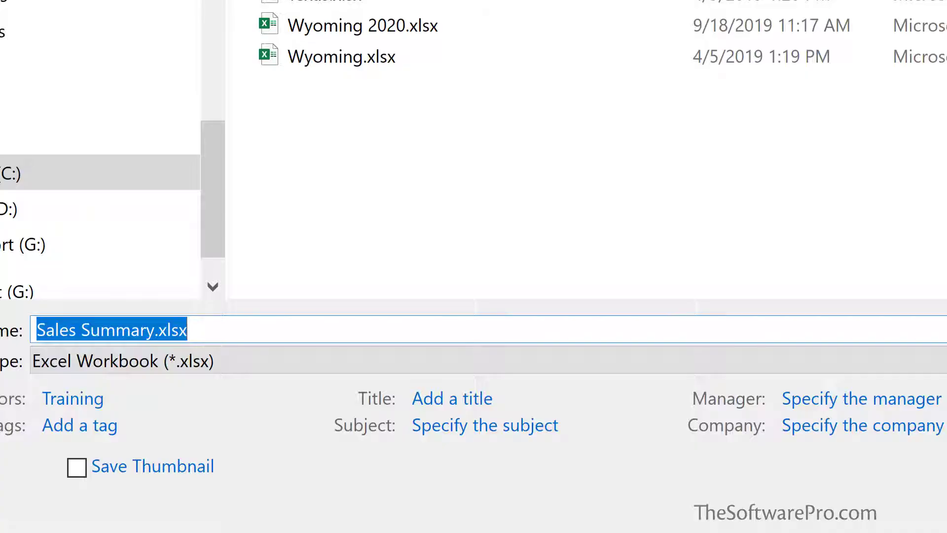
{"action": "key", "text": "Right"}
{"action": "key", "text": "Left"}
{"action": "key", "text": "Left"}
{"action": "key", "text": "Left"}
{"action": "key", "text": "Left"}
{"action": "key", "text": "Left"}
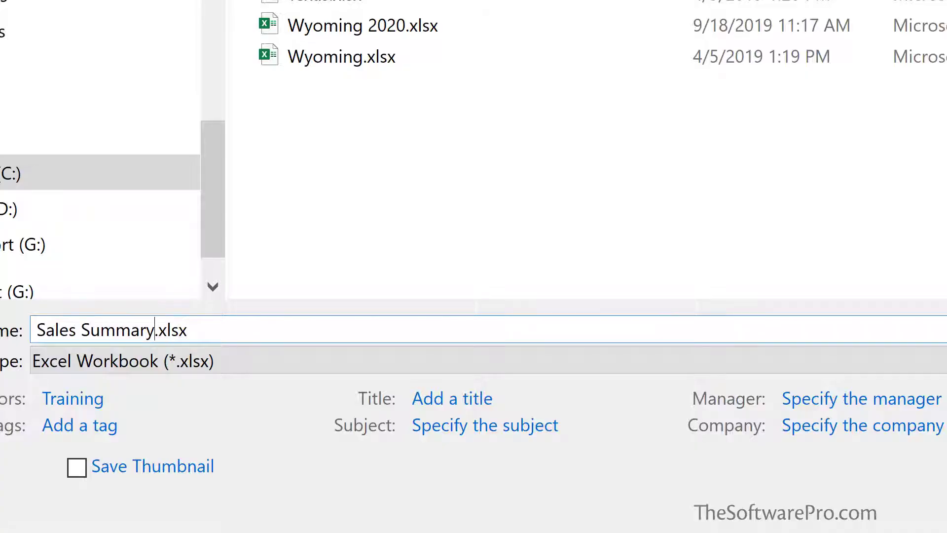
{"action": "type", "text": "-Final"}
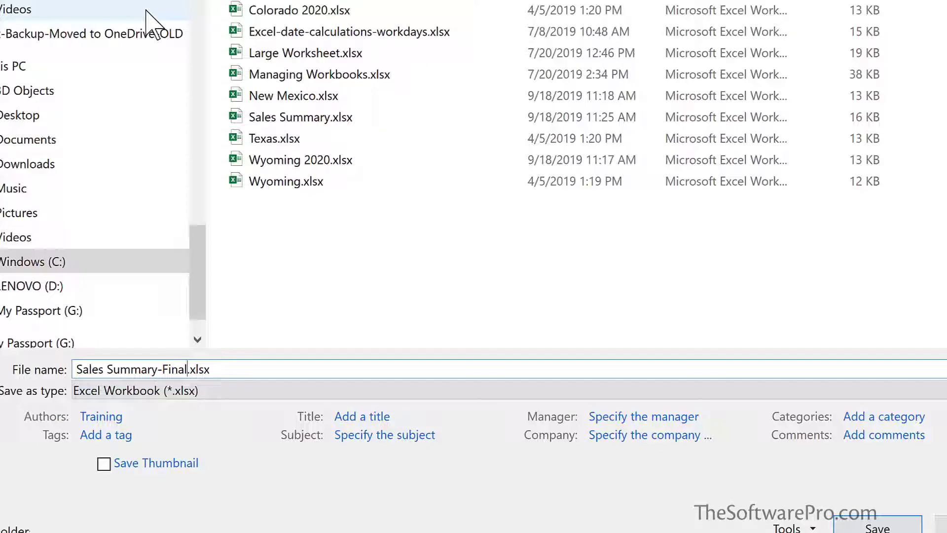
{"action": "key", "text": "Return"}
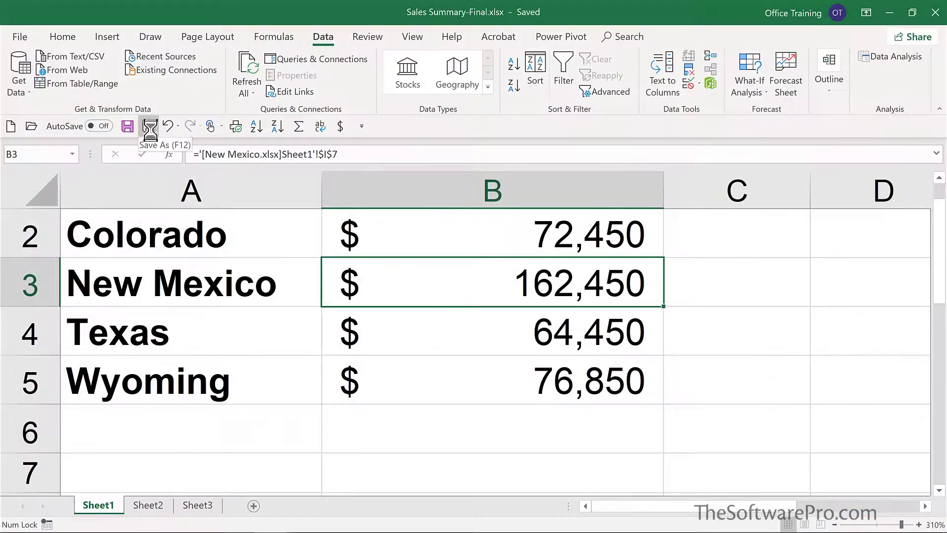
- Break all four external links, from Colorado 2020.xlsx through Wyoming.xlsx, and save the workbook
{"action": "left_click", "coordinate": [294, 92]}
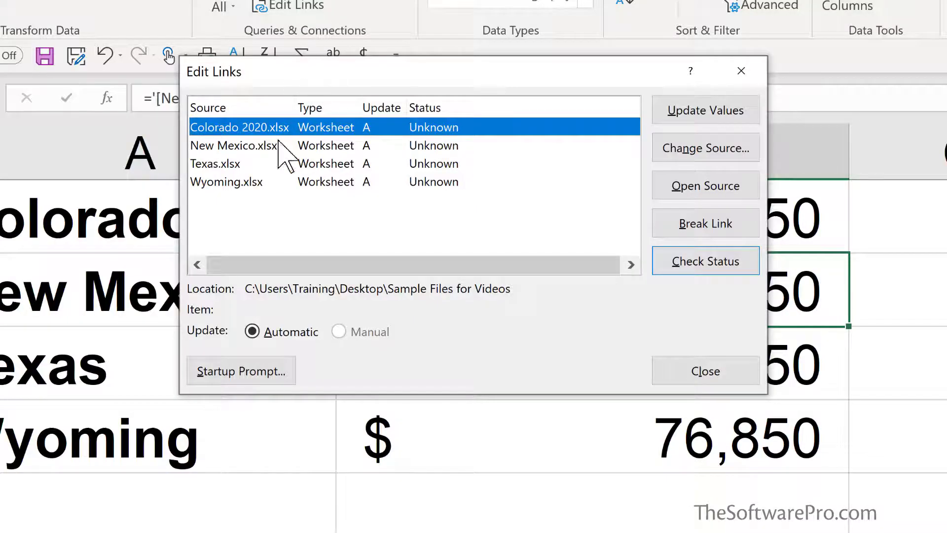
{"action": "left_click", "coordinate": [250, 187], "text": "shift"}
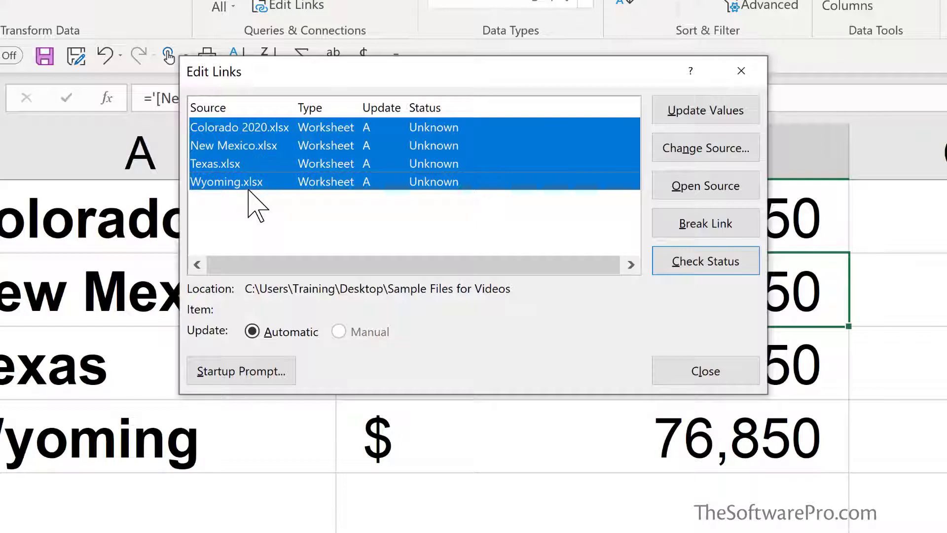
{"action": "left_click", "coordinate": [705, 223]}
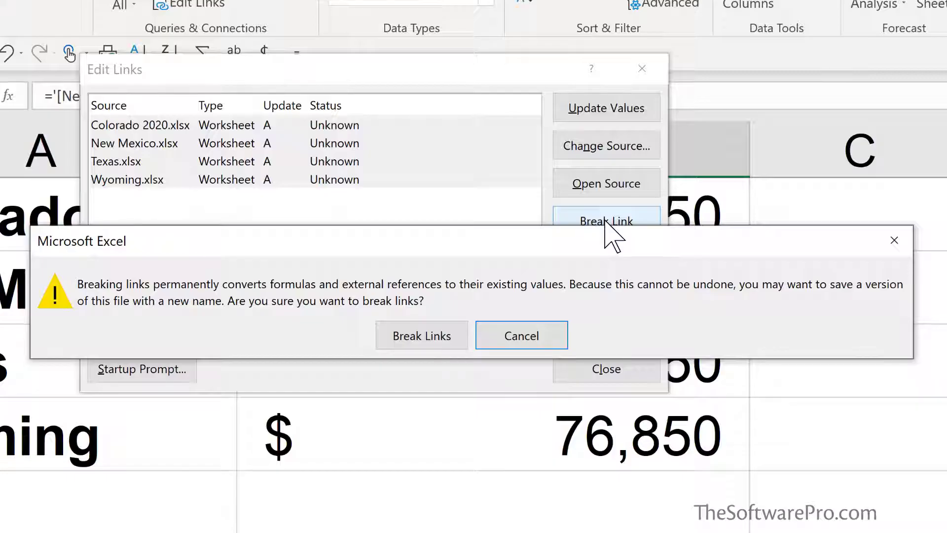
{"action": "left_click", "coordinate": [422, 337]}
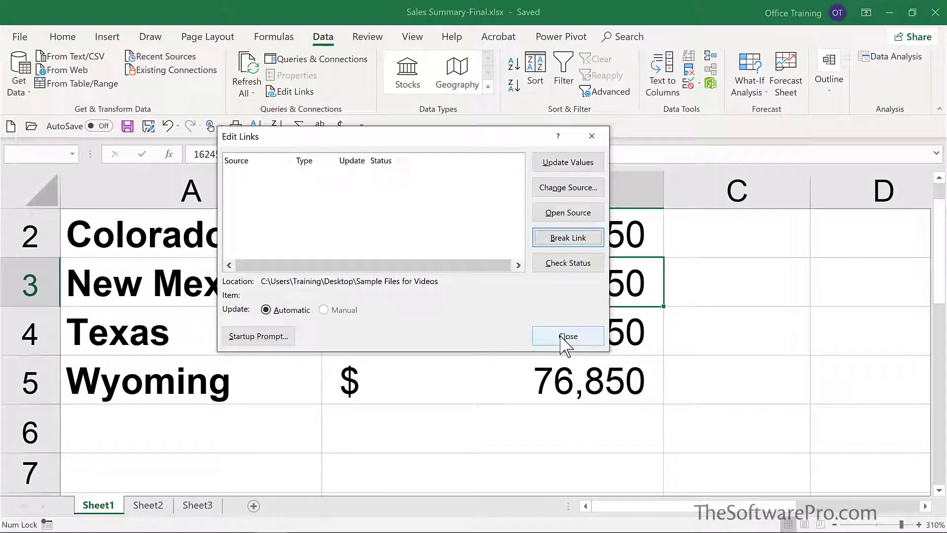
{"action": "left_click", "coordinate": [567, 337]}
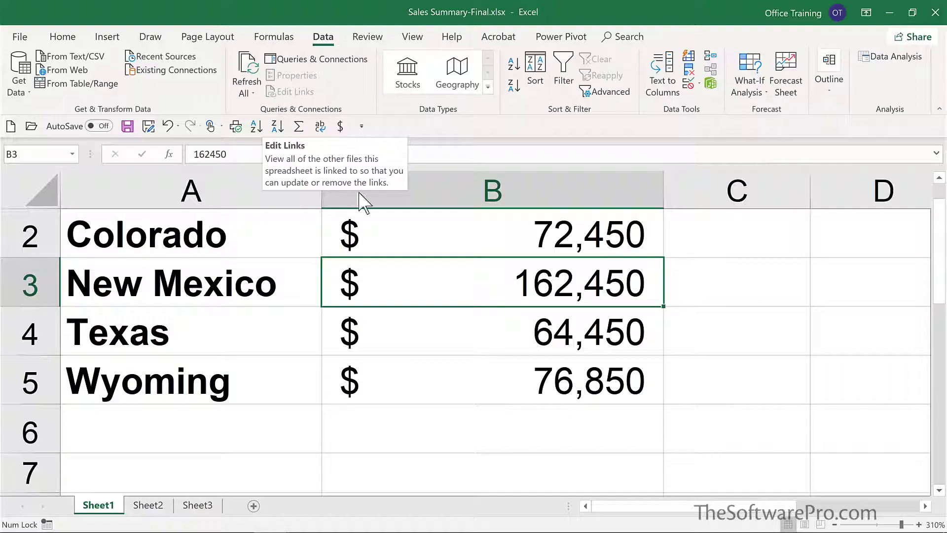
{"action": "left_click", "coordinate": [384, 240]}
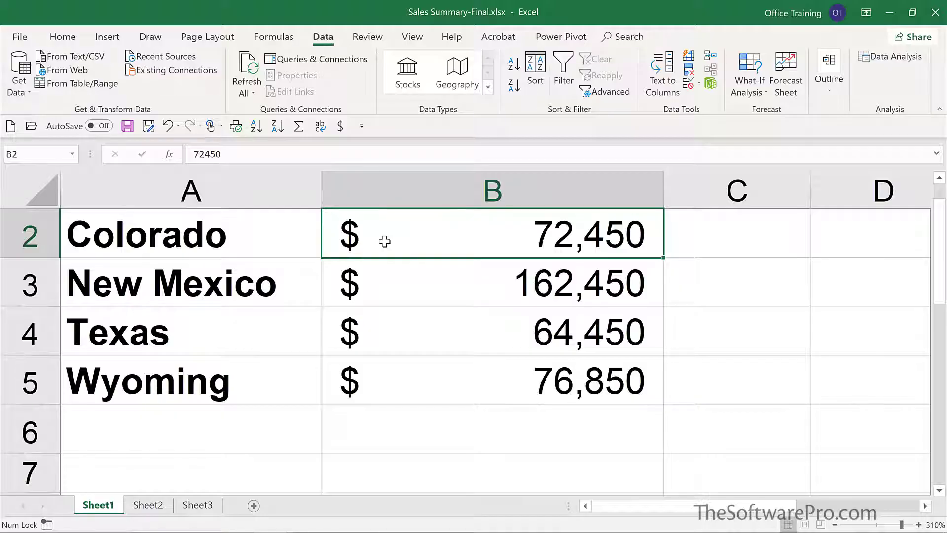
{"action": "key", "text": "ctrl+s"}
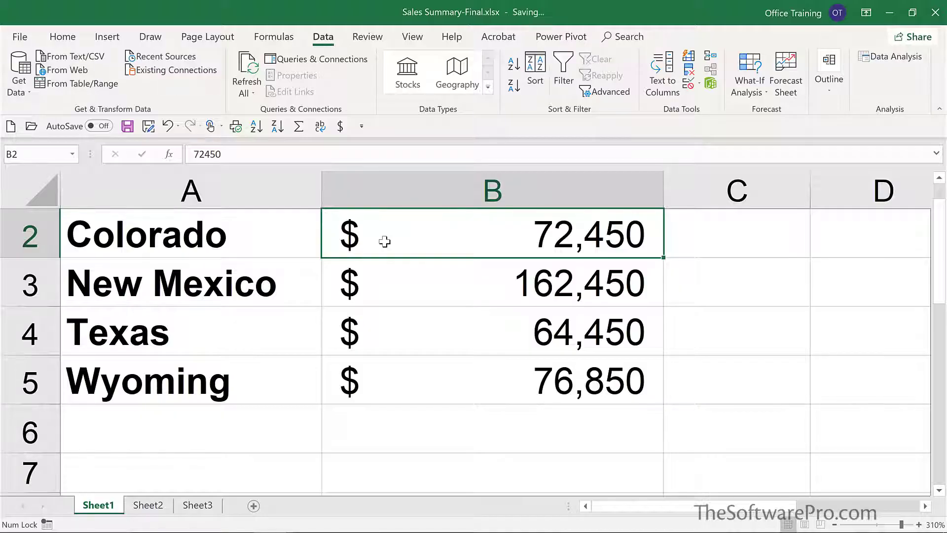